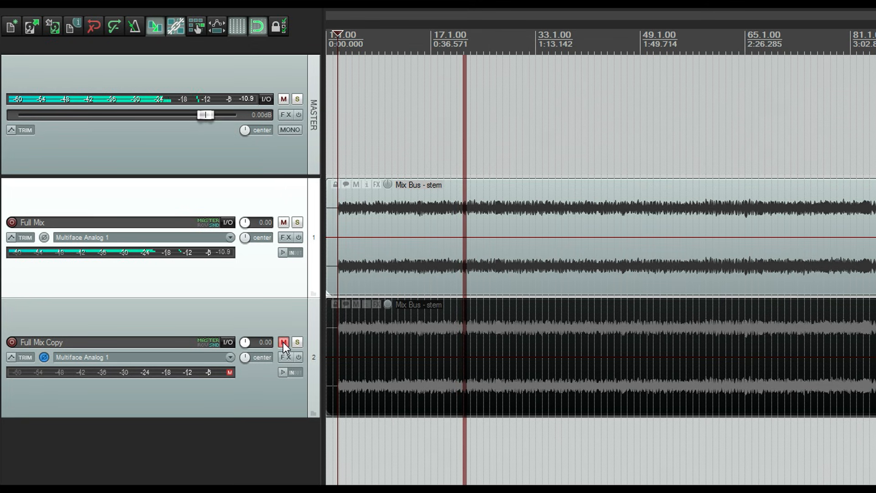
# - Test the null between Full Mix and Full Mix Copy by temporarily unmuting the copy and resetting the master peak reading
pyautogui.click(283, 341)
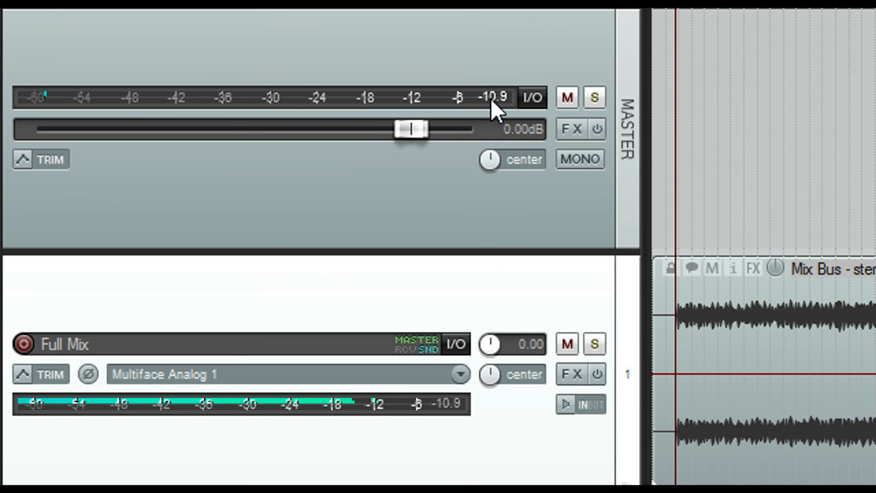
pyautogui.click(492, 99)
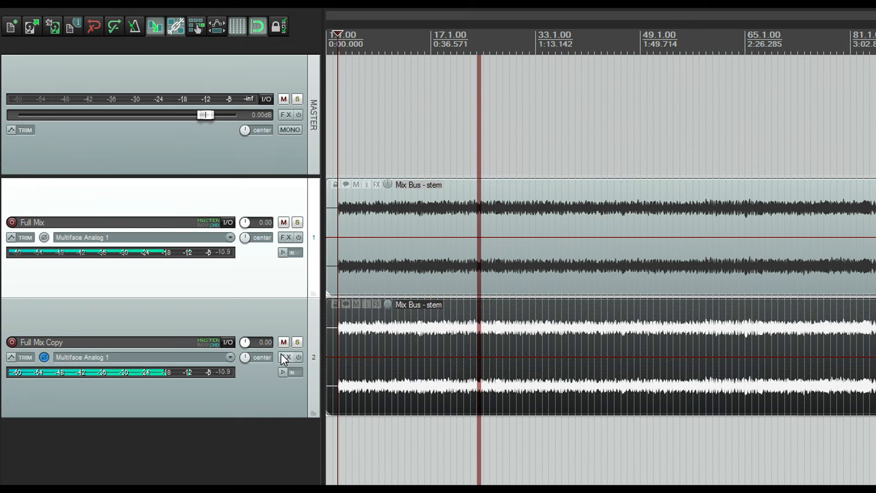
pyautogui.click(283, 344)
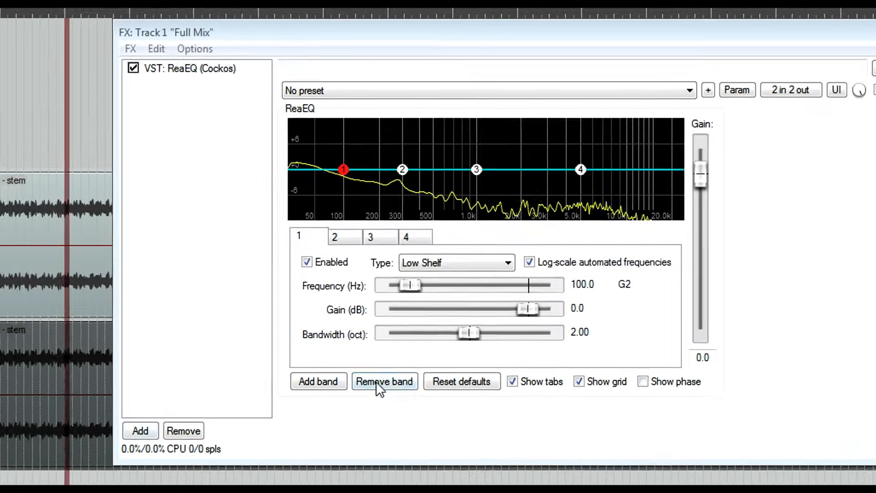
# - Remove three bands from ReaEQ on the Full Mix track and change the remaining band's type to Band
pyautogui.click(513, 361)
pyautogui.click(513, 361)
pyautogui.click(512, 361)
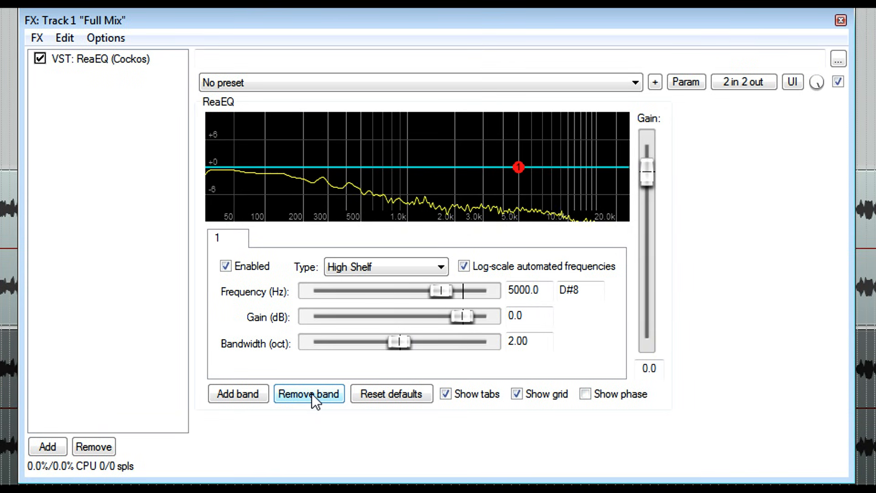
pyautogui.click(404, 267)
pyautogui.click(395, 303)
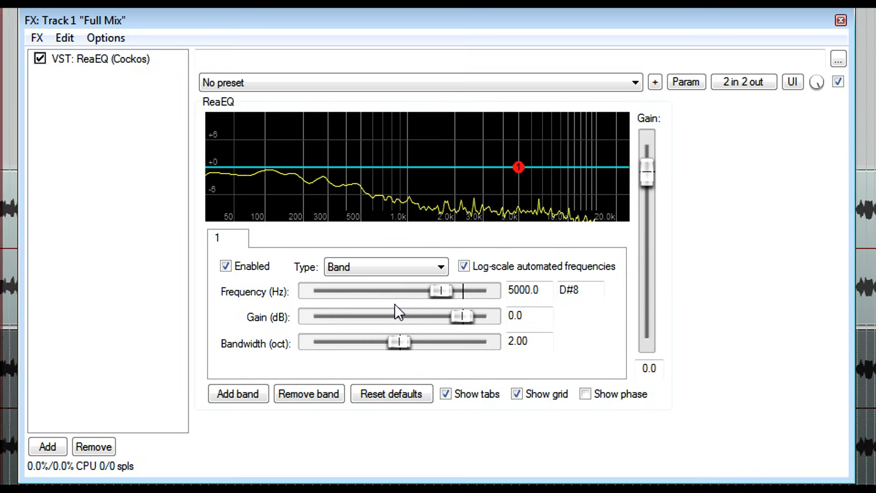
# - Set the ReaEQ band to 500 Hz with a bandwidth of 1 octave and a gain of 12 dB
pyautogui.doubleClick(524, 289)
pyautogui.write('50')
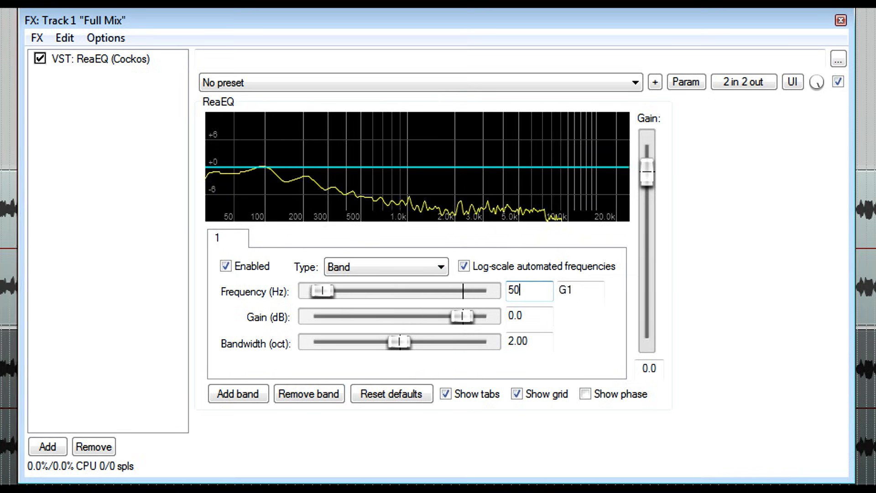
pyautogui.write('0')
pyautogui.write('1')
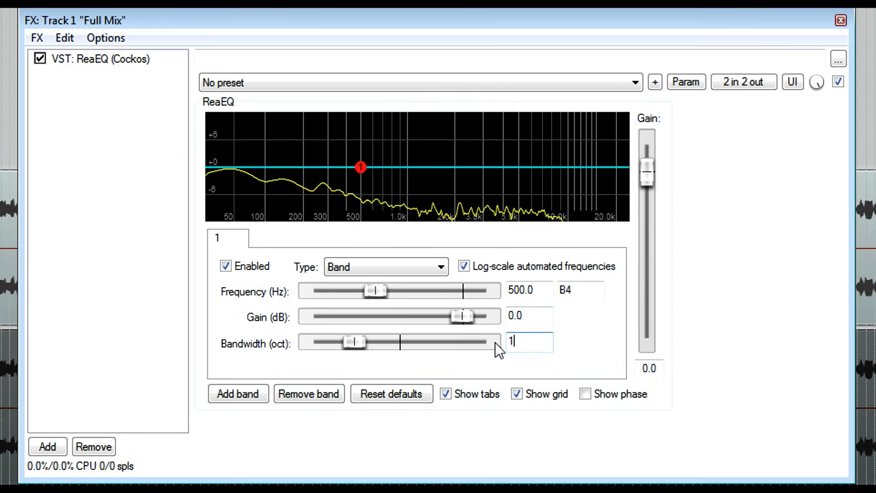
pyautogui.doubleClick(520, 315)
pyautogui.write('12')
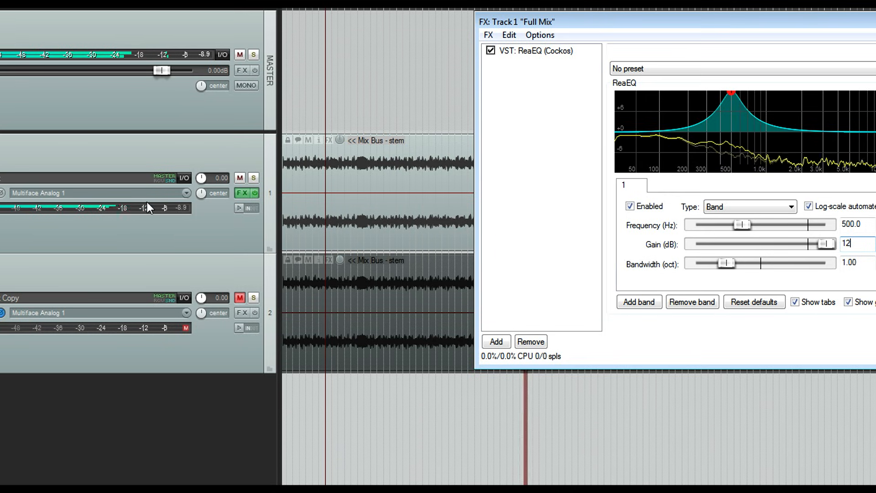
# - Listen to the difference between the boosted Full Mix and Full Mix Copy by unmuting the copy, and mute it again
pyautogui.click(240, 298)
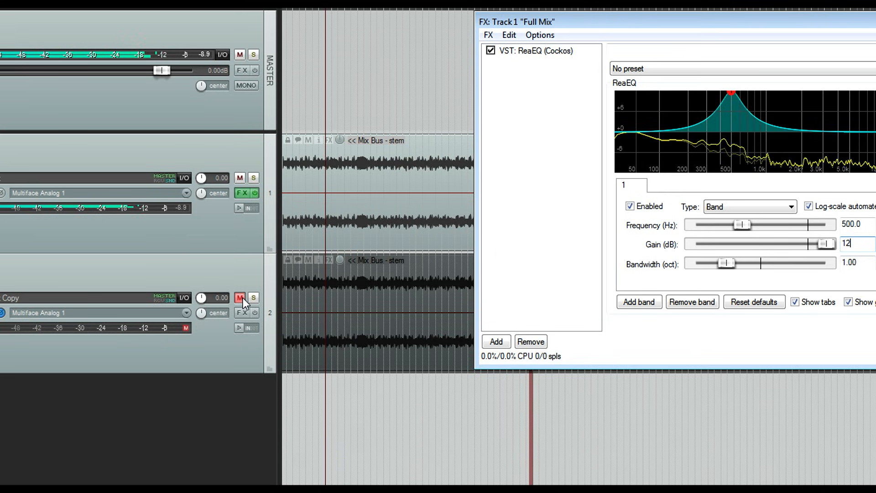
pyautogui.click(242, 297)
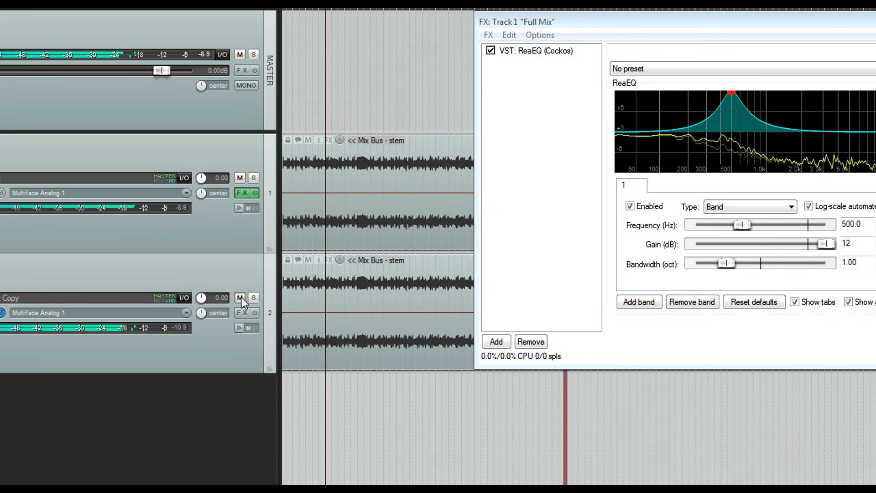
pyautogui.click(242, 297)
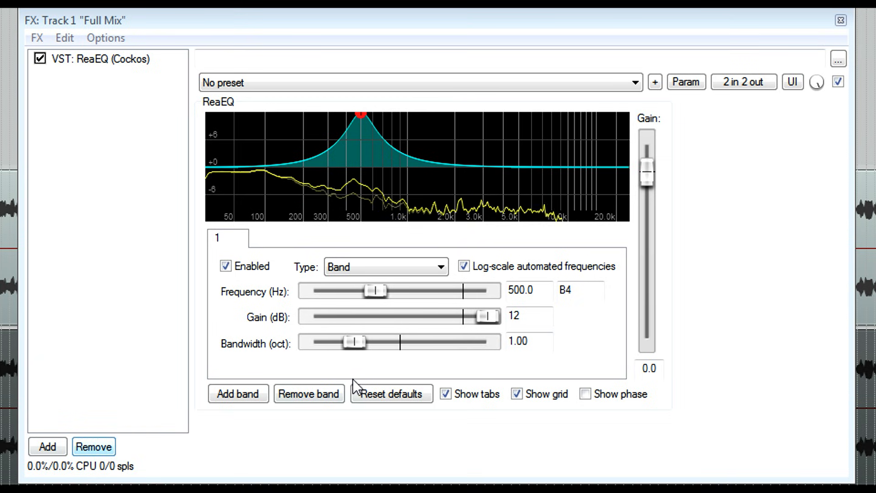
# - Show the phase curve in ReaEQ and disable band 1
pyautogui.click(587, 395)
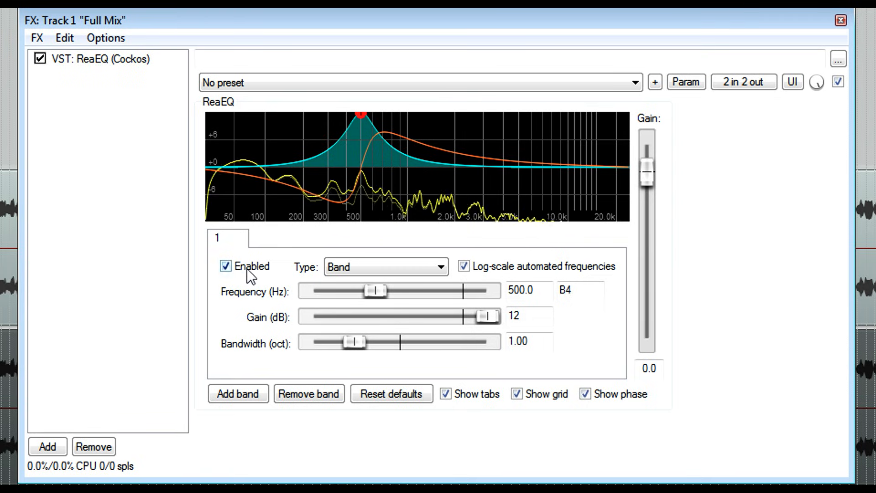
pyautogui.click(102, 416)
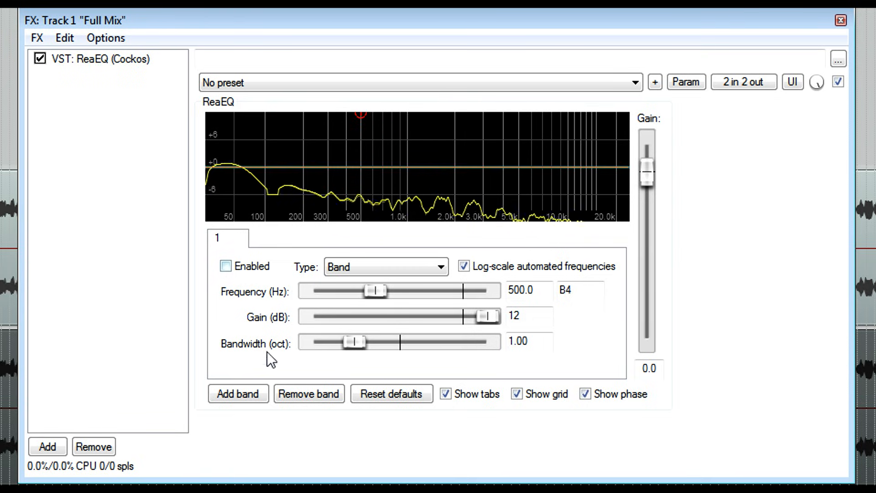
# - Add a second 500 Hz ReaEQ band with a bandwidth of 1 octave and a gain of -12 dB
pyautogui.click(245, 395)
pyautogui.moveTo(543, 315); pyautogui.dragTo(511, 315)
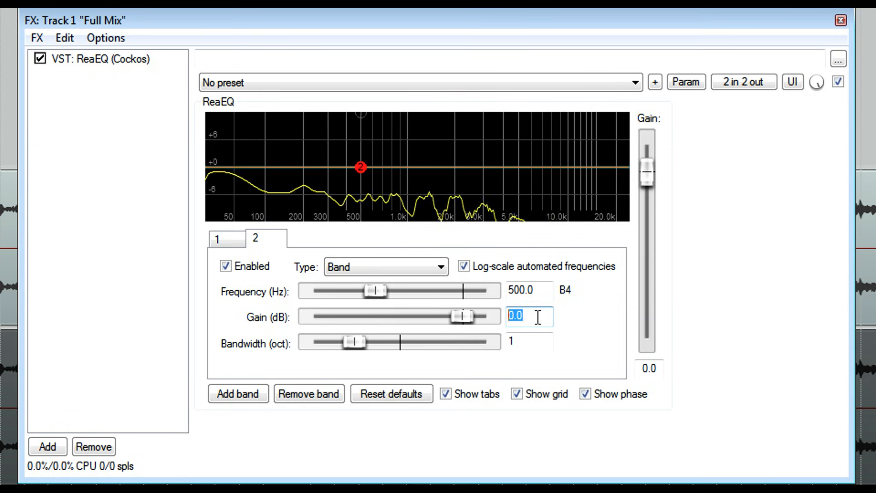
pyautogui.write('-12')
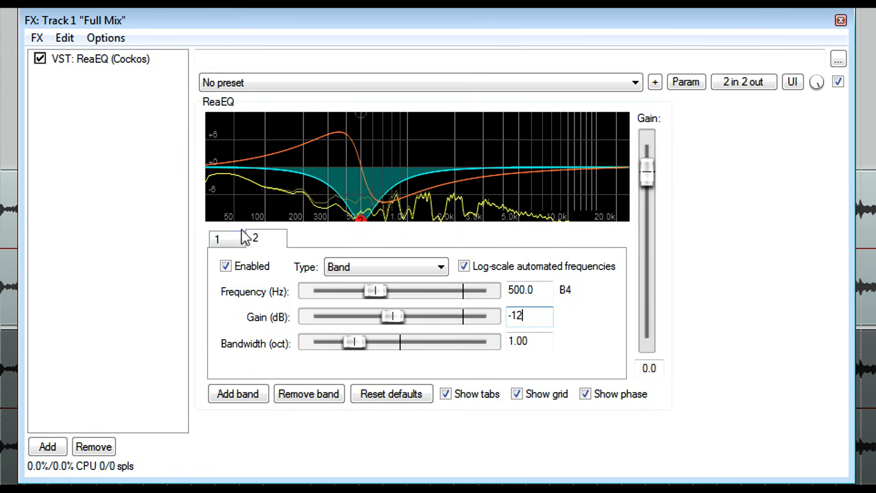
# - Re-enable band 1 alongside the cutting band and unmute Full Mix Copy to test the null
pyautogui.click(229, 239)
pyautogui.click(226, 267)
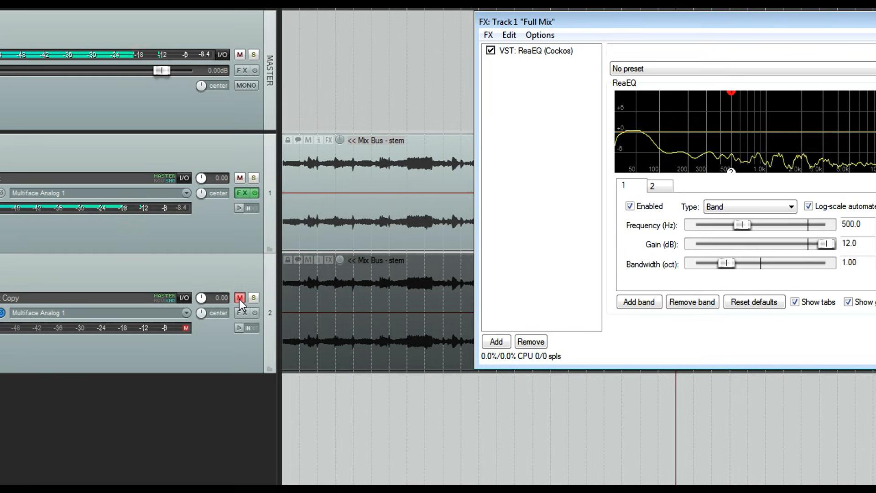
pyautogui.click(239, 298)
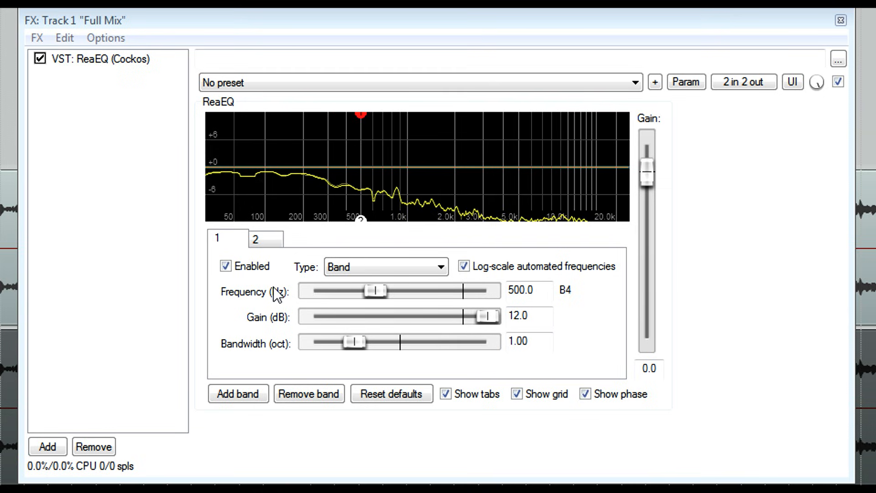
# - Remove the -12 dB band 2 from this ReaEQ instance
pyautogui.click(261, 240)
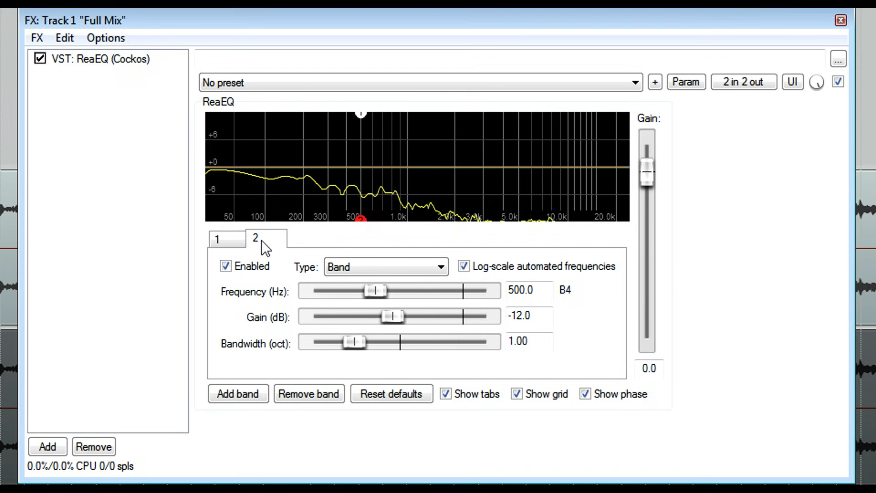
pyautogui.click(322, 395)
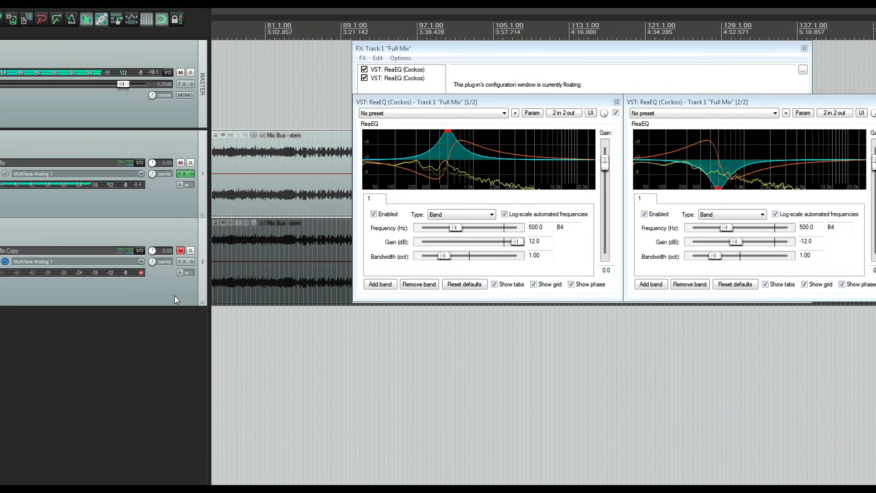
# - Test whether the two opposing ReaEQ instances null by toggling Full Mix Copy's mute and resetting the master peak reading
pyautogui.click(179, 251)
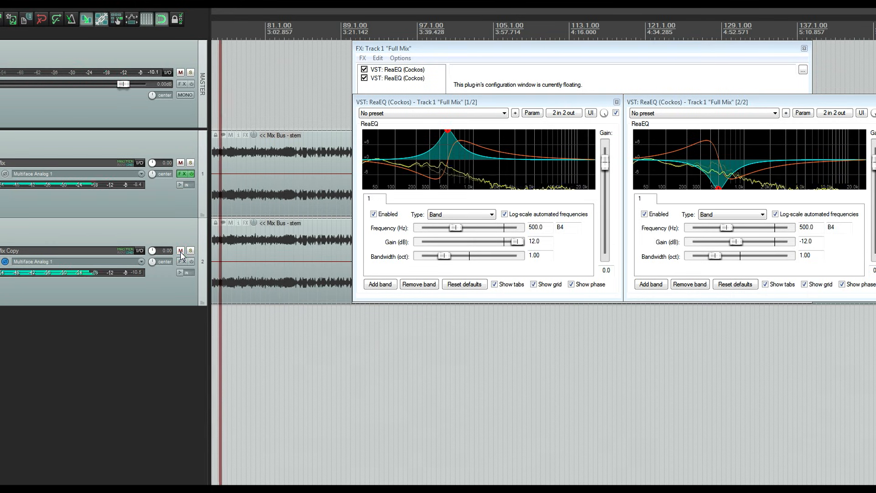
pyautogui.click(180, 251)
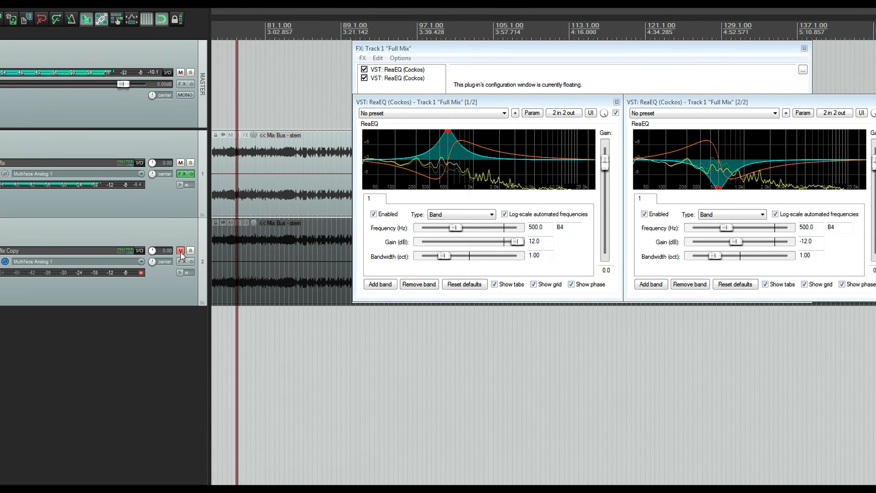
pyautogui.click(180, 251)
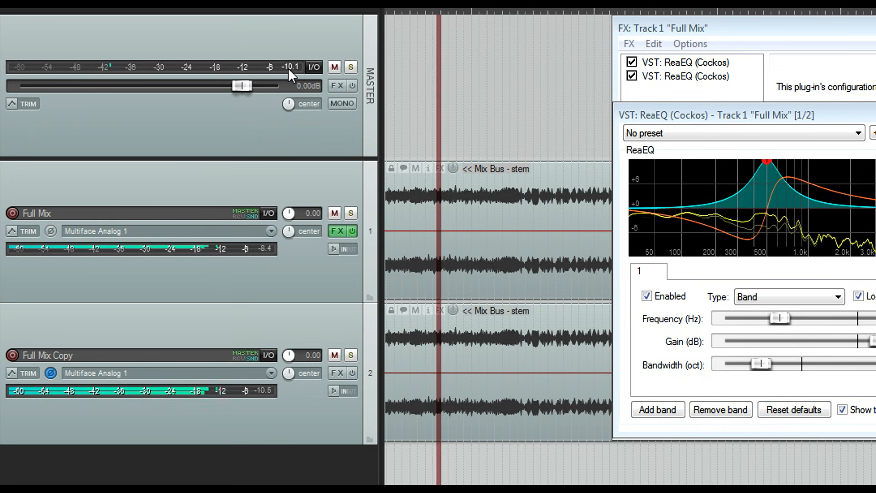
pyautogui.click(293, 68)
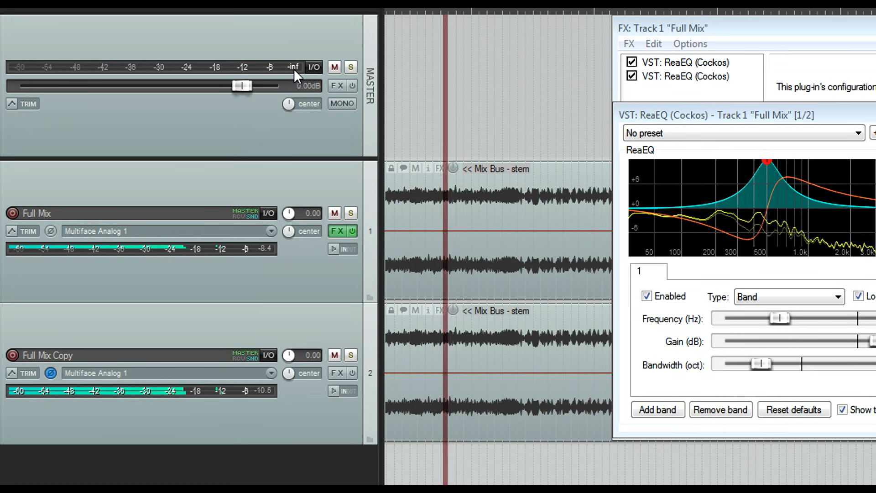
pyautogui.click(336, 357)
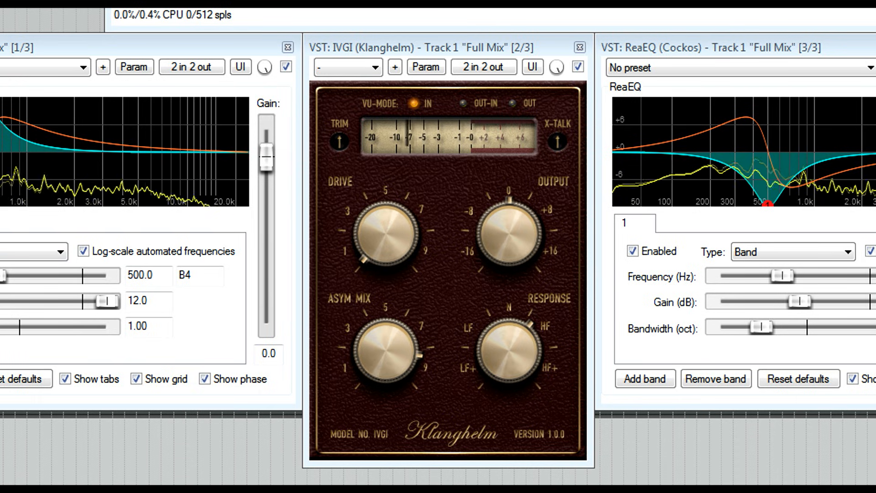
# - Raise IVGI's Drive to about 6.5 and compare the sound with both ReaEQ instances bypassed and active, leaving them active
pyautogui.moveTo(393, 245); pyautogui.dragTo(396, 61)
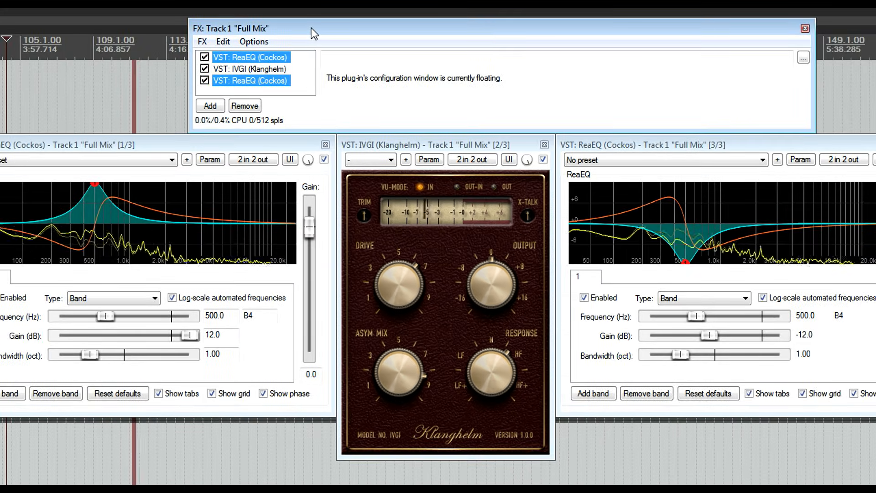
pyautogui.hotkey('ctrl', 'b')
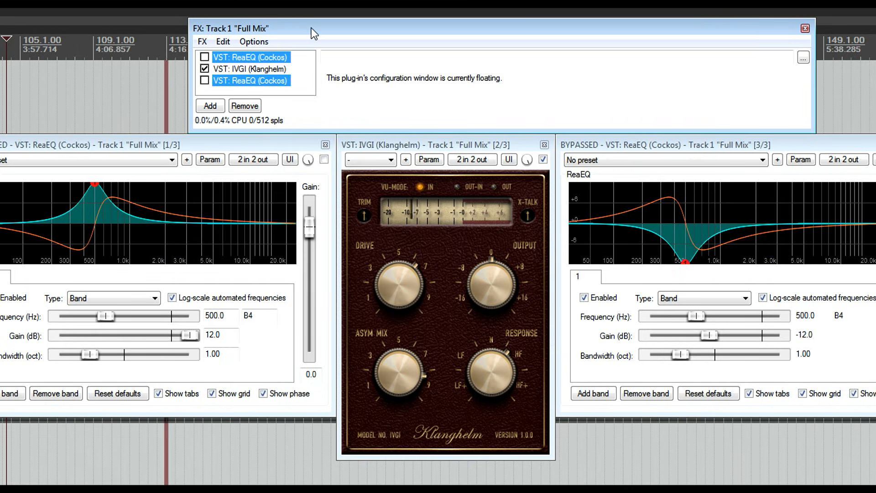
pyautogui.hotkey('ctrl', 'b')
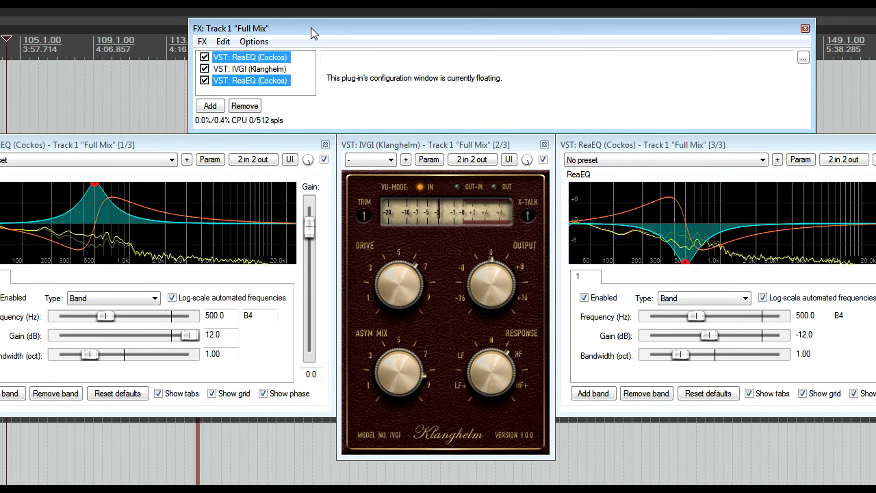
pyautogui.hotkey('ctrl', 'b')
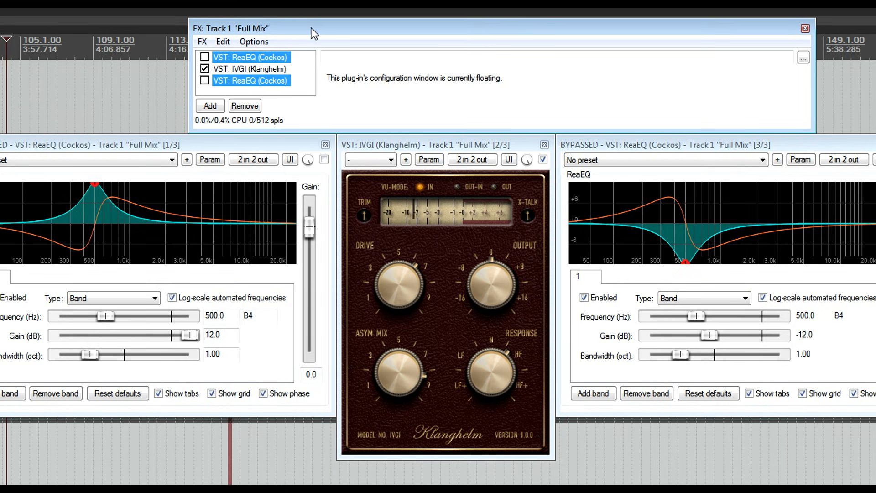
pyautogui.hotkey('ctrl', 'b')
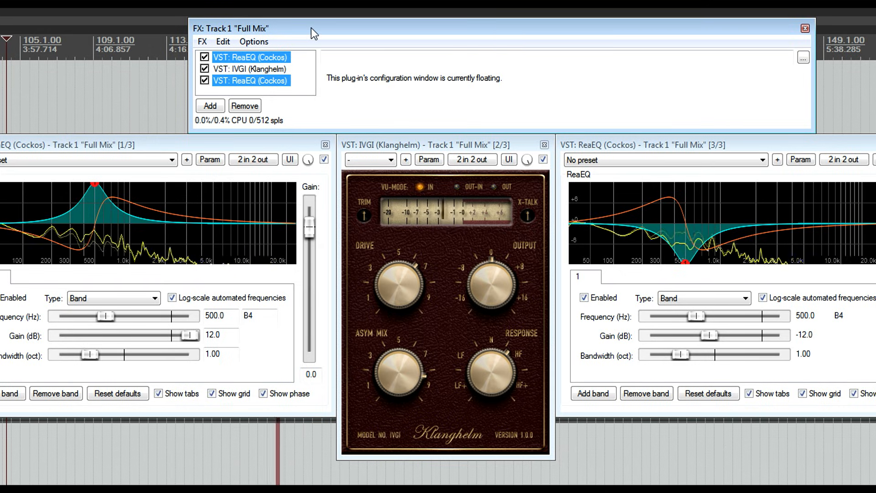
pyautogui.hotkey('ctrl', 'b')
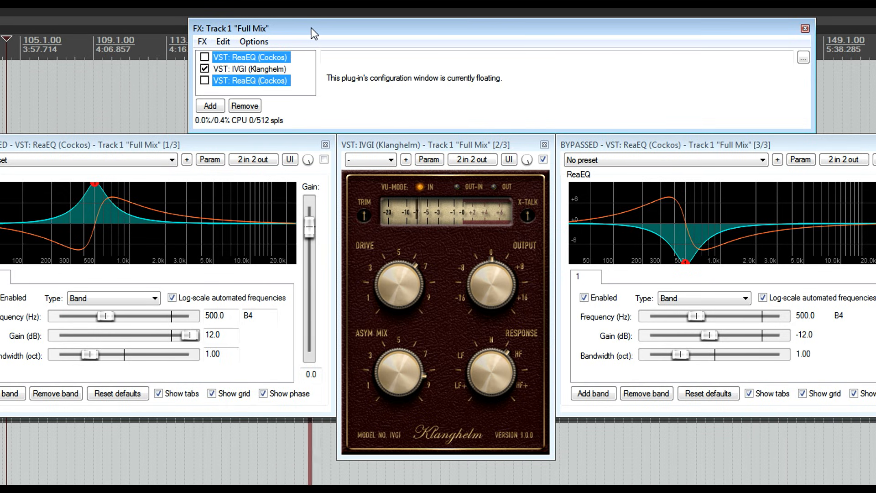
pyautogui.hotkey('ctrl', 'b')
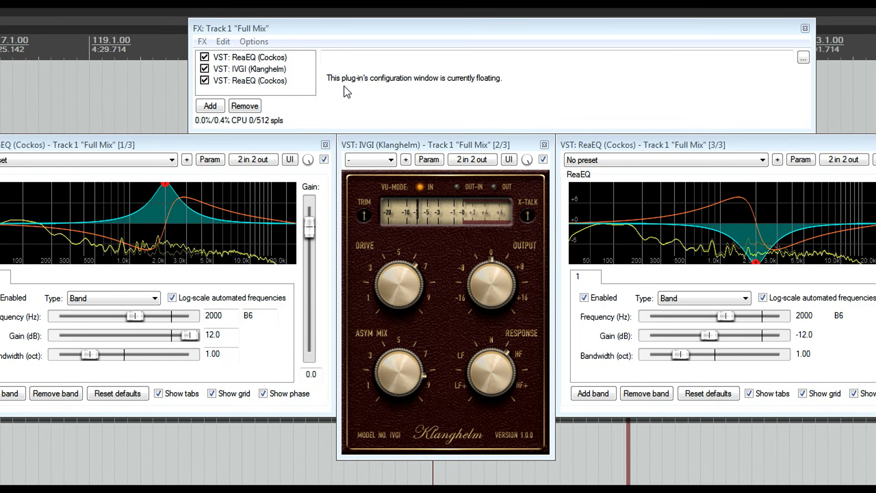
# - Rename the first ReaEQ instance in the Full Mix effects chain to "emphasis"
pyautogui.click(247, 61)
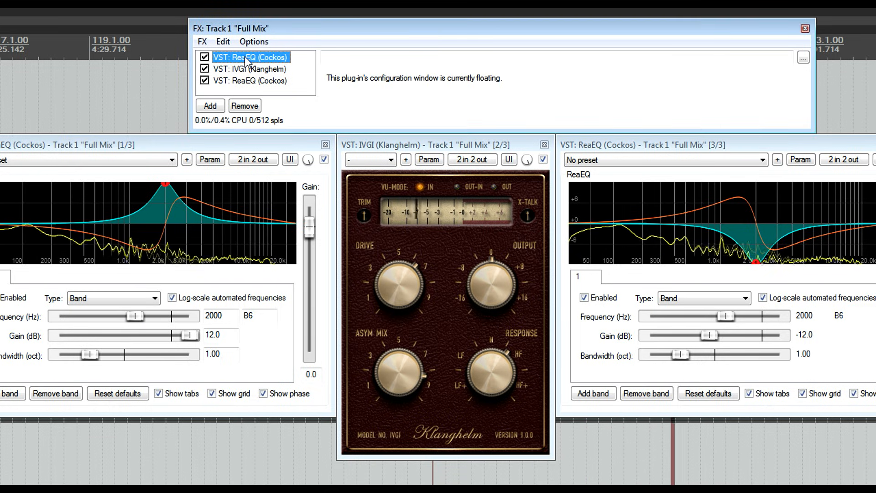
pyautogui.press('F2')
pyautogui.write('emphasis')
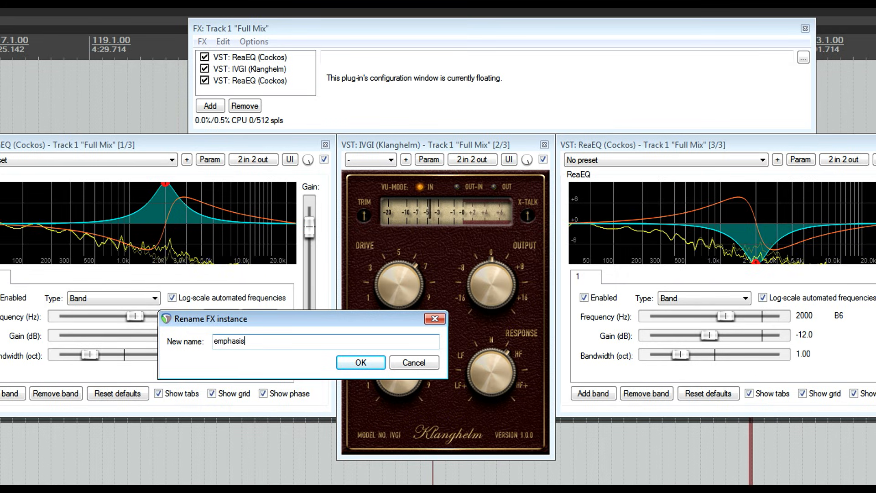
pyautogui.press('Return')
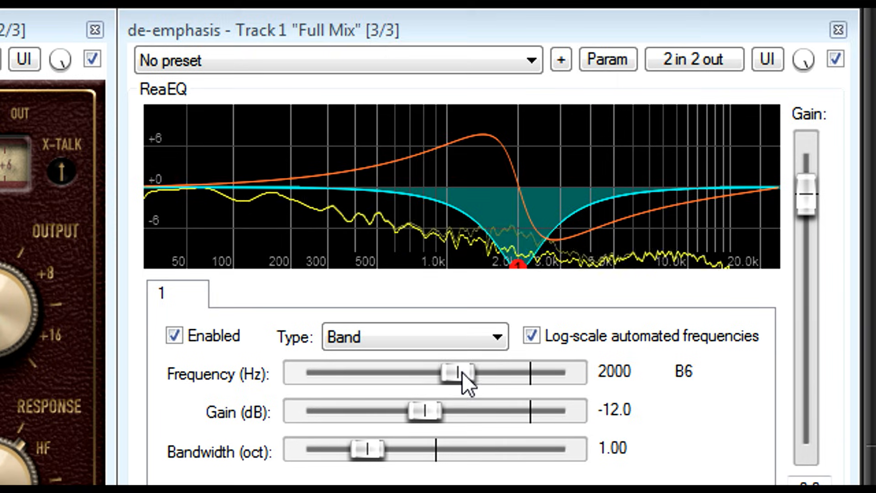
# - Link the de-emphasis ReaEQ's band 1 frequency to the emphasis instance's 1-Freq (Band) through parameter modulation
pyautogui.moveTo(461, 372); pyautogui.dragTo(461, 376)
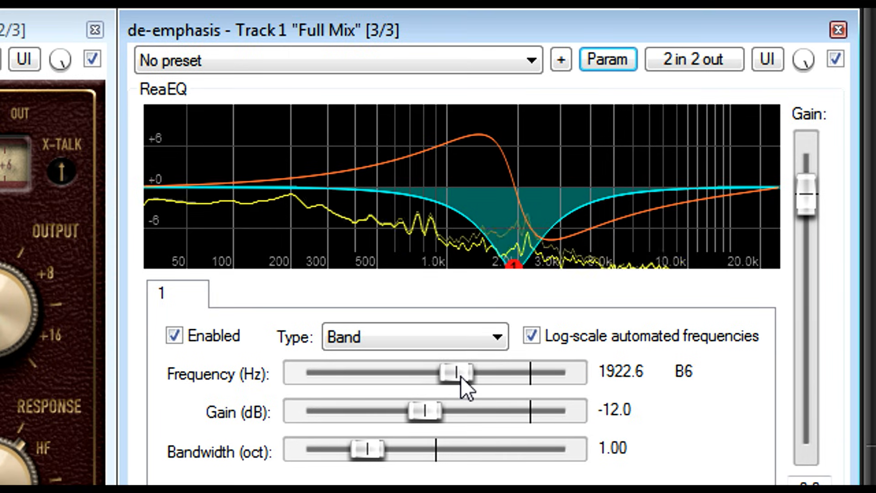
pyautogui.click(605, 63)
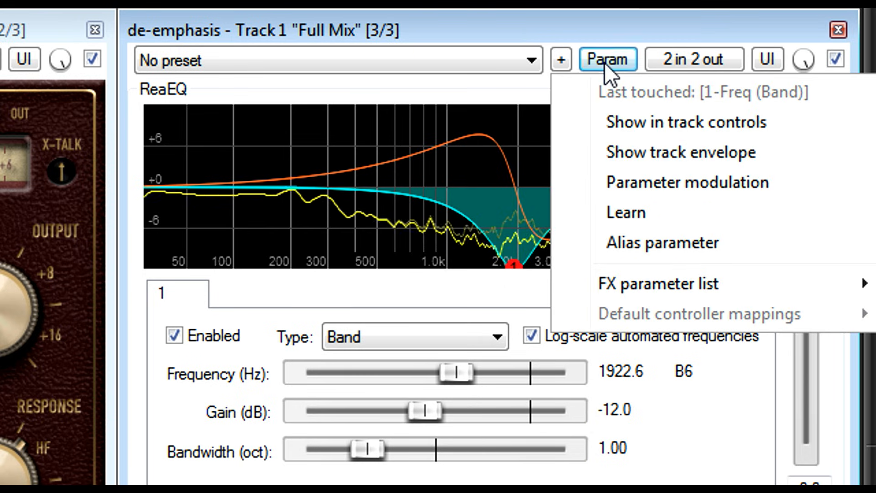
pyautogui.click(671, 191)
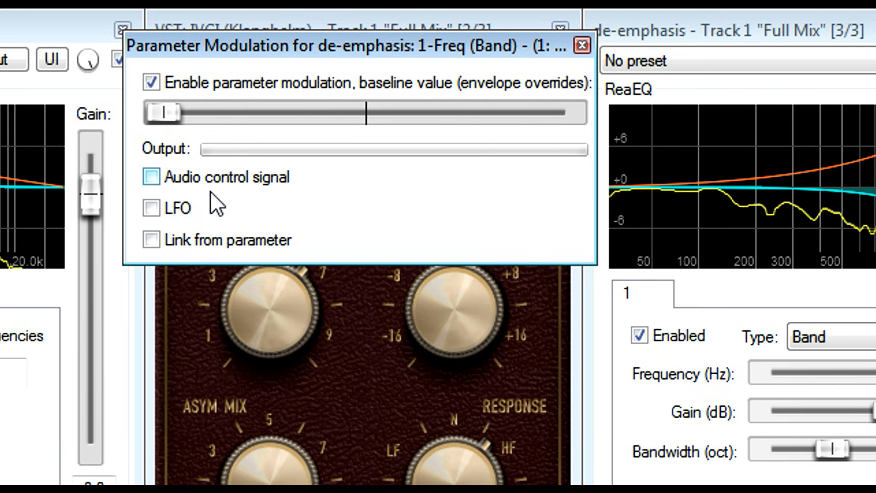
pyautogui.click(205, 237)
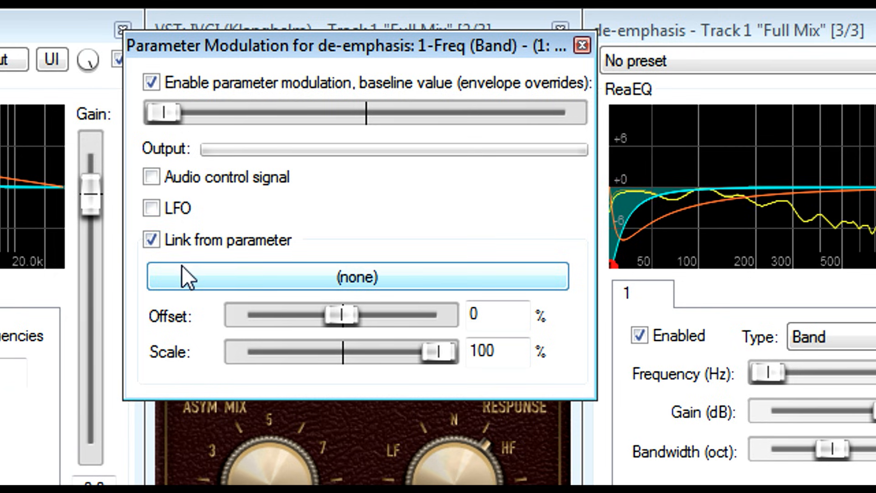
pyautogui.click(229, 280)
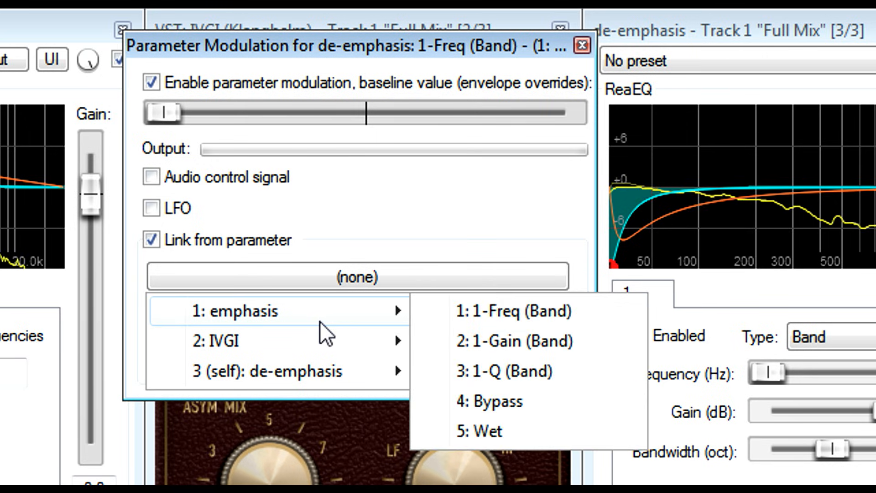
pyautogui.moveTo(305, 373)
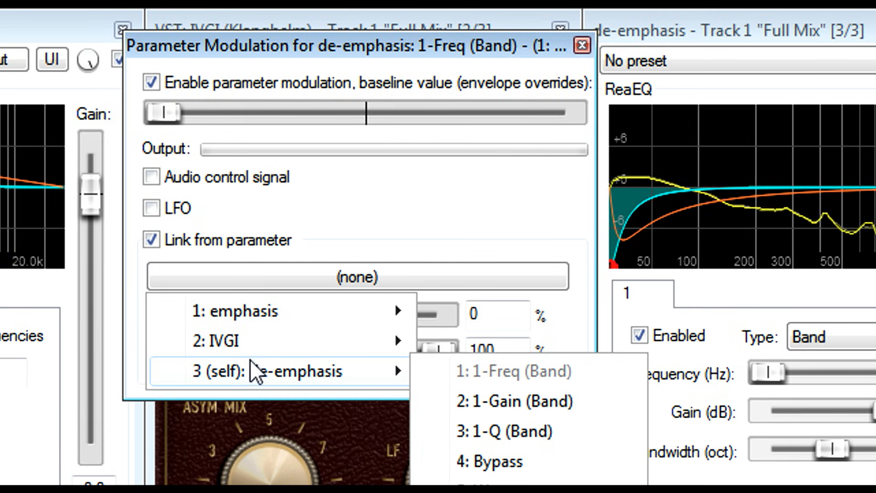
pyautogui.moveTo(255, 317)
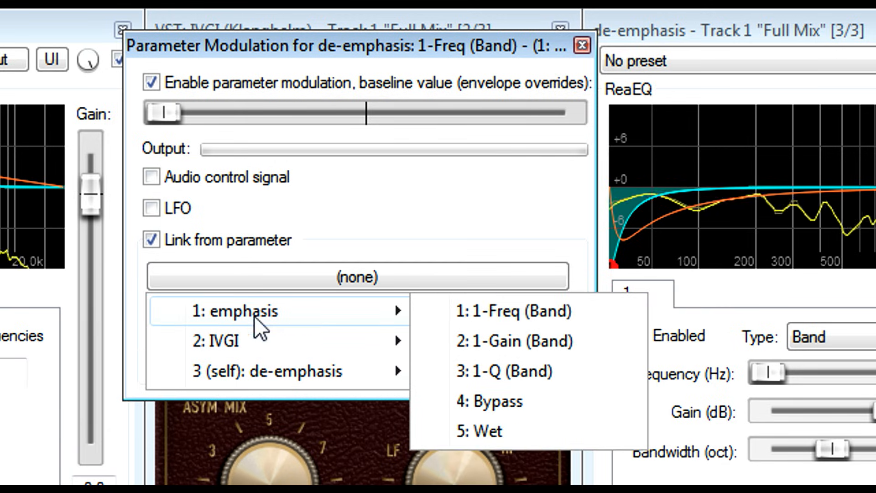
pyautogui.click(554, 313)
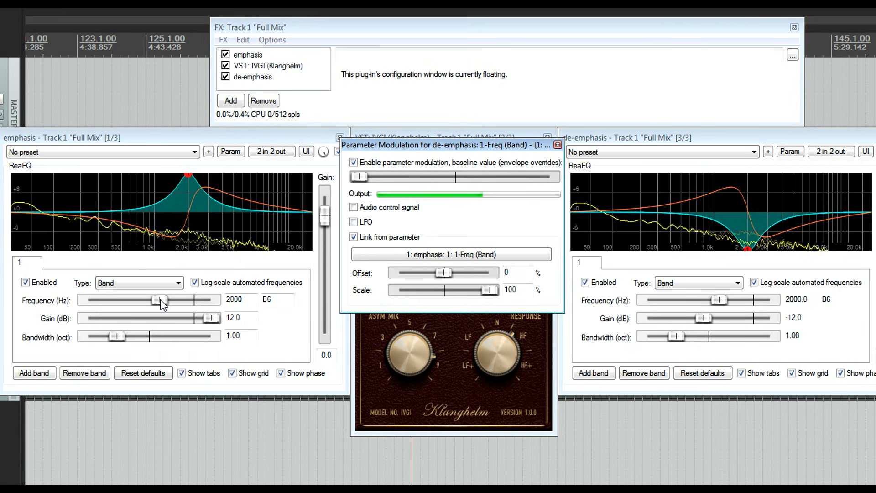
# - Sweep the emphasis band's frequency down to 222 Hz and back up to 1495 Hz to exercise the frequency link
pyautogui.moveTo(159, 299); pyautogui.dragTo(118, 302)
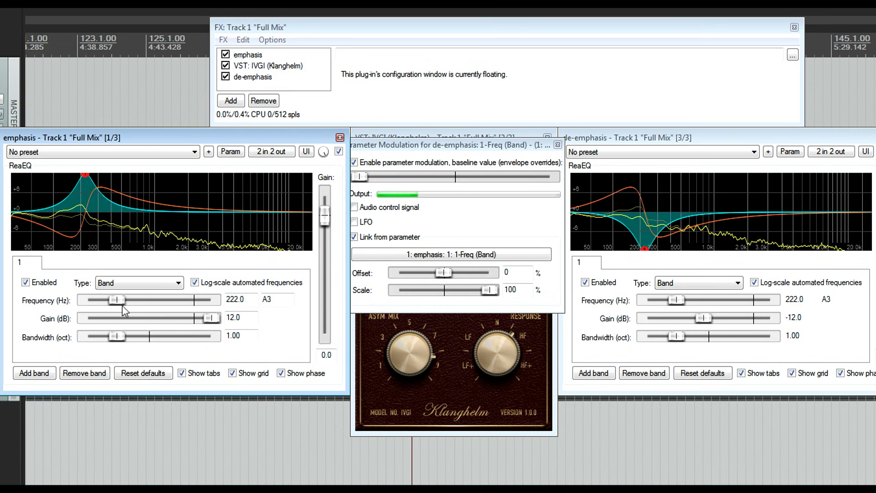
pyautogui.moveTo(108, 311); pyautogui.dragTo(157, 304)
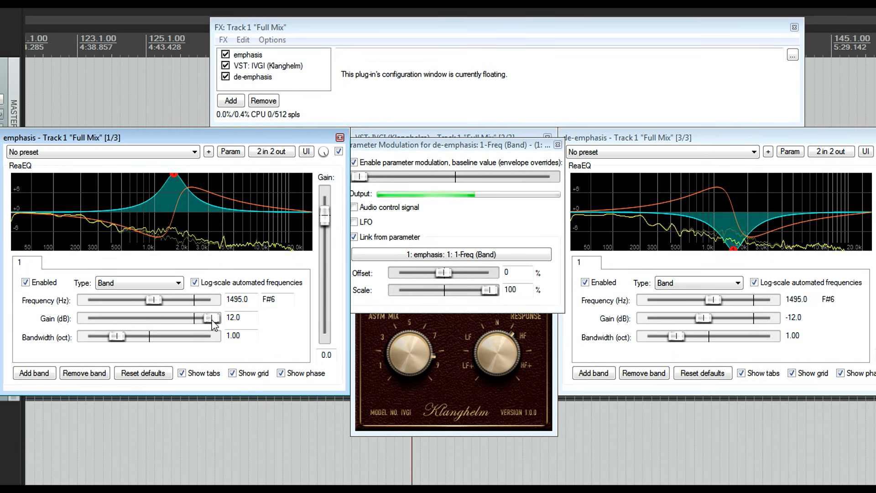
# - Nudge the de-emphasis band's bandwidth, and vary the emphasis band's bandwidth and frequency to exercise the linked ReaEQ pair
pyautogui.moveTo(675, 336); pyautogui.dragTo(685, 336)
pyautogui.moveTo(118, 338); pyautogui.dragTo(163, 340)
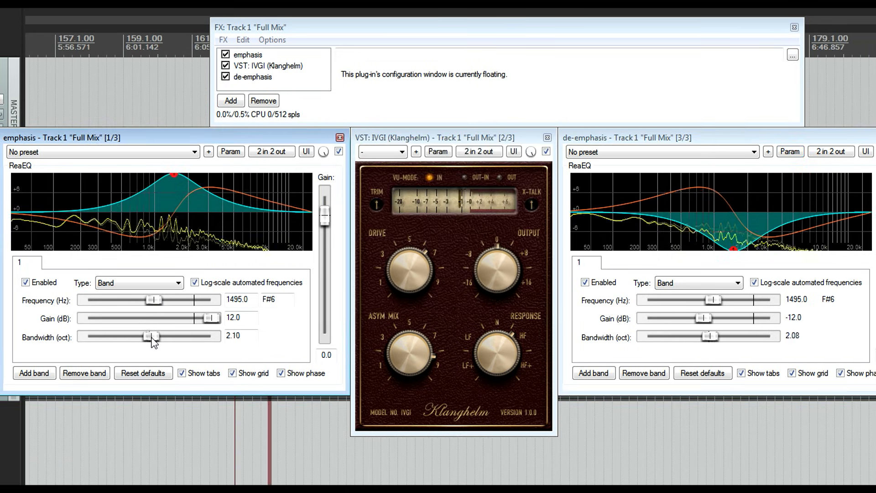
pyautogui.moveTo(156, 303); pyautogui.dragTo(127, 307)
pyautogui.moveTo(161, 337); pyautogui.dragTo(97, 338)
pyautogui.moveTo(121, 299); pyautogui.dragTo(134, 300)
pyautogui.moveTo(97, 338); pyautogui.dragTo(132, 338)
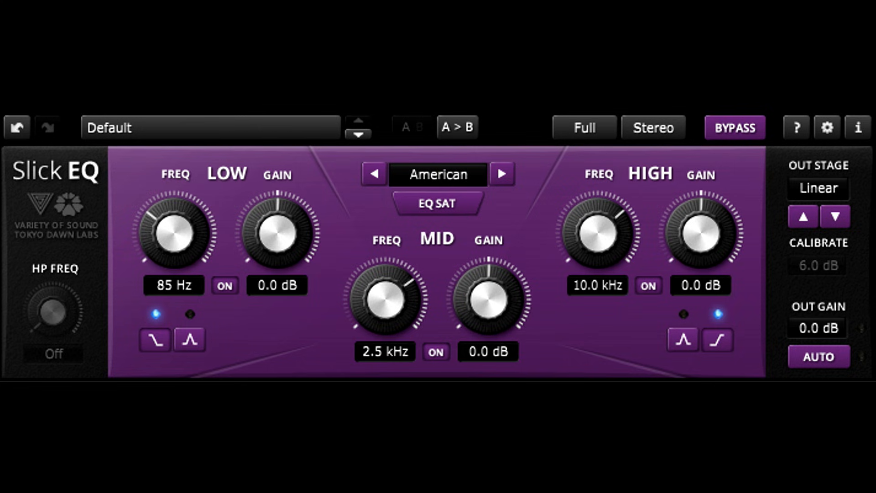
# - Adjust the first SlickEQ instance's MID frequency to 1038 Hz
pyautogui.moveTo(392, 304); pyautogui.dragTo(392, 339)
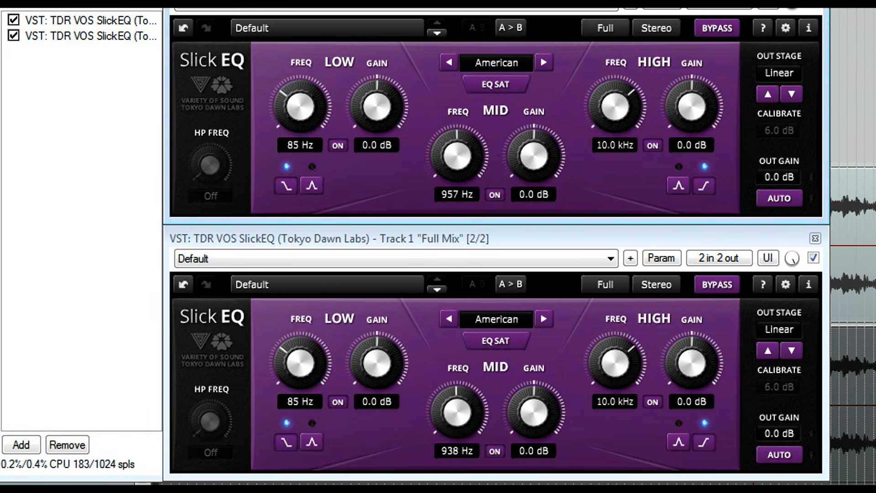
pyautogui.moveTo(457, 156); pyautogui.dragTo(457, 150)
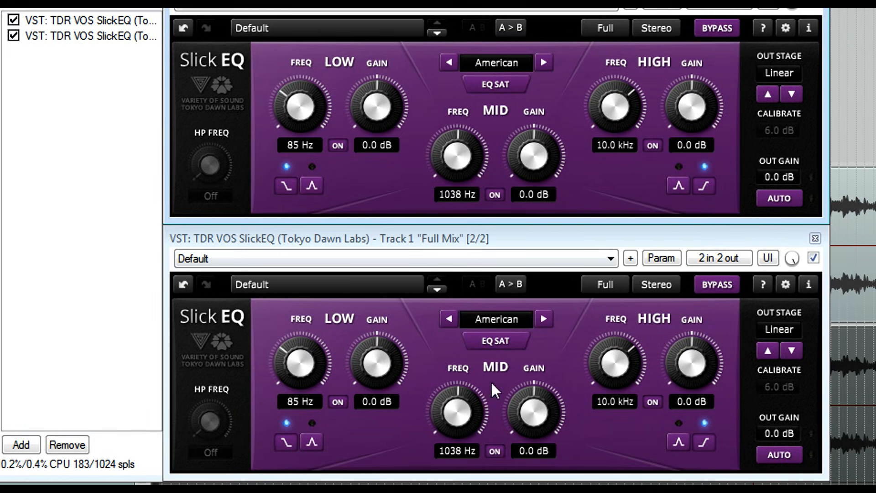
# - Link the second SlickEQ's MID Gain to the first instance's MID Gain through parameter modulation, with offset and scale both at -100%
pyautogui.click(534, 419)
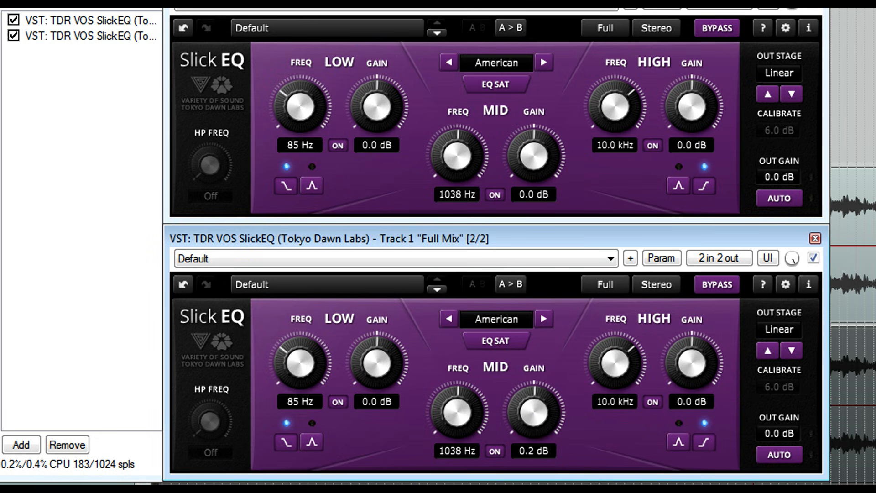
pyautogui.click(661, 264)
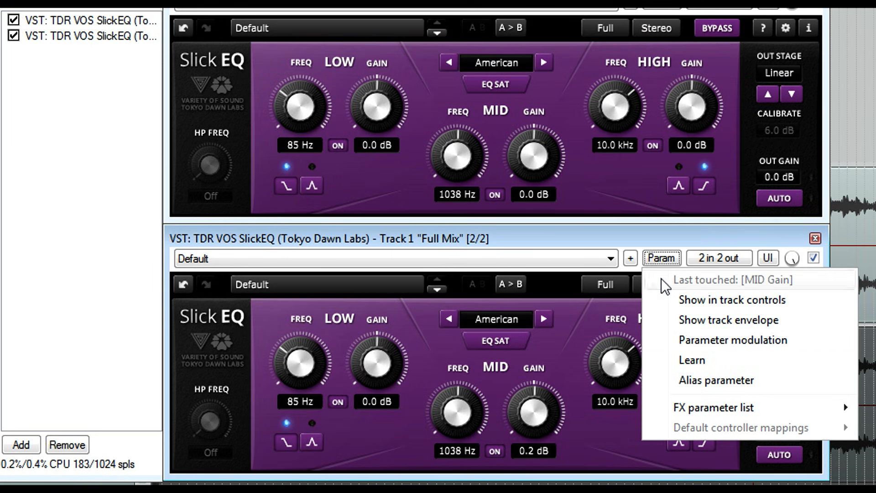
pyautogui.click(703, 343)
pyautogui.click(4, 131)
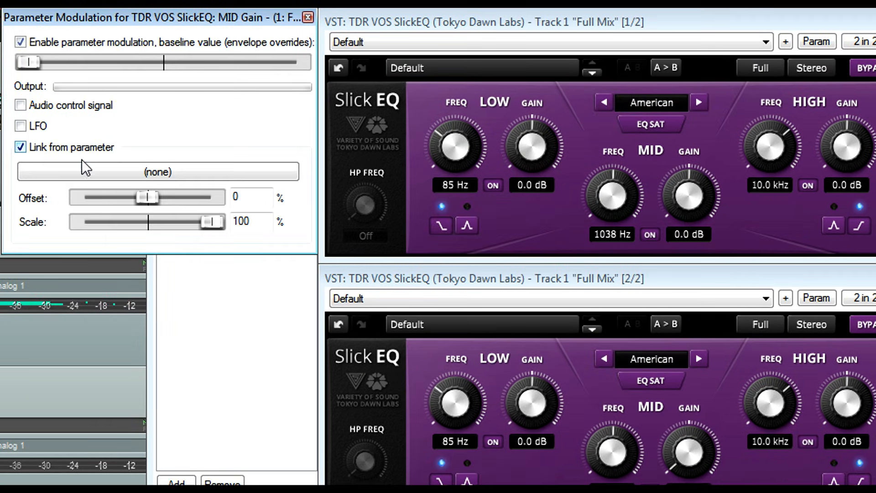
pyautogui.click(11, 151)
pyautogui.moveTo(130, 193)
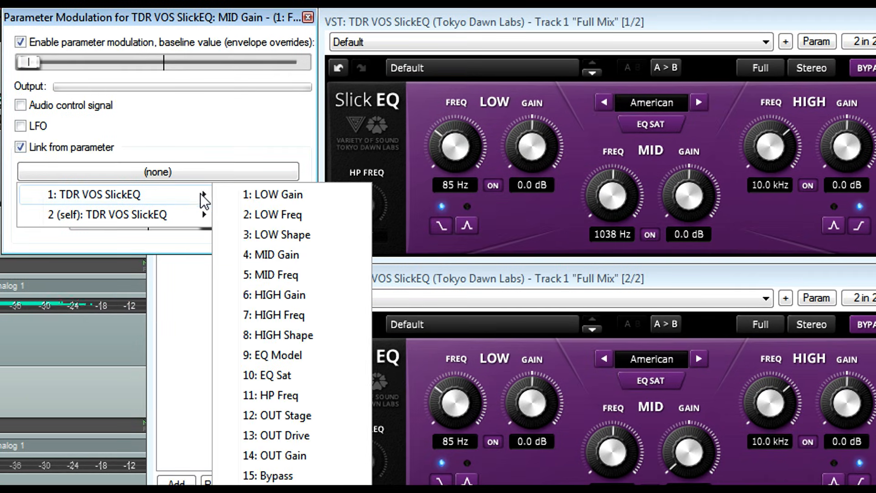
pyautogui.click(295, 255)
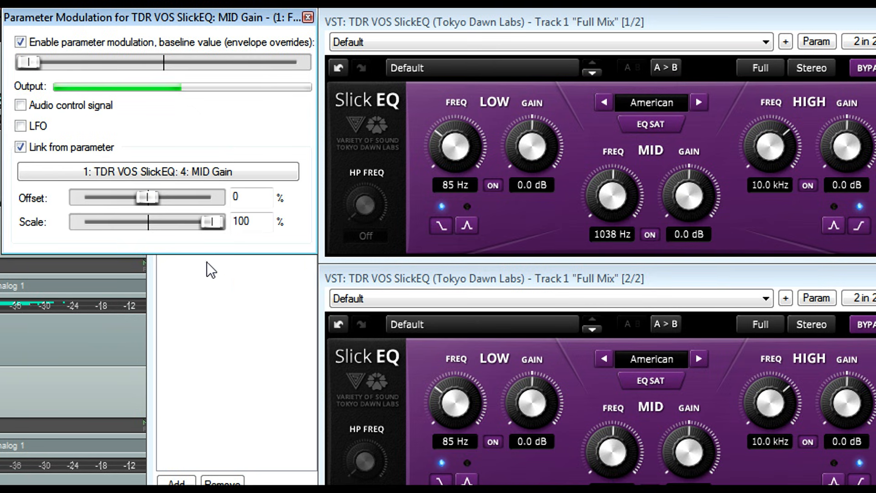
pyautogui.moveTo(141, 196); pyautogui.dragTo(92, 205)
pyautogui.moveTo(212, 222); pyautogui.dragTo(70, 220)
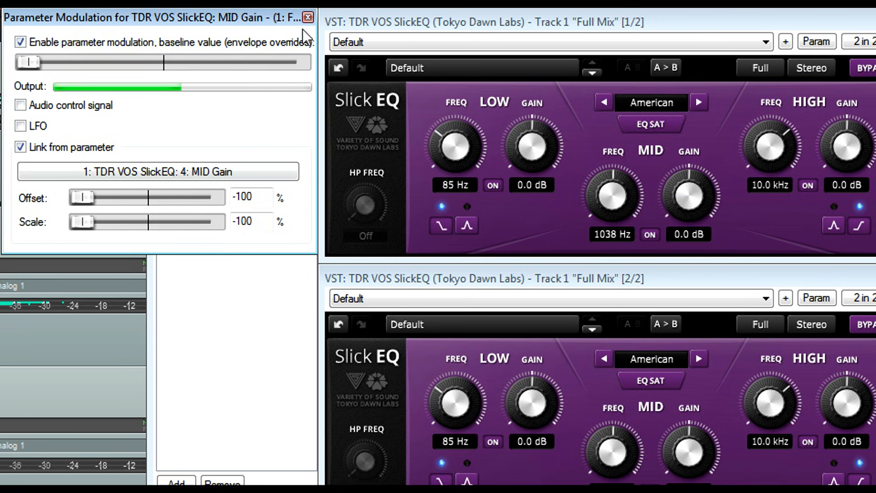
pyautogui.click(308, 17)
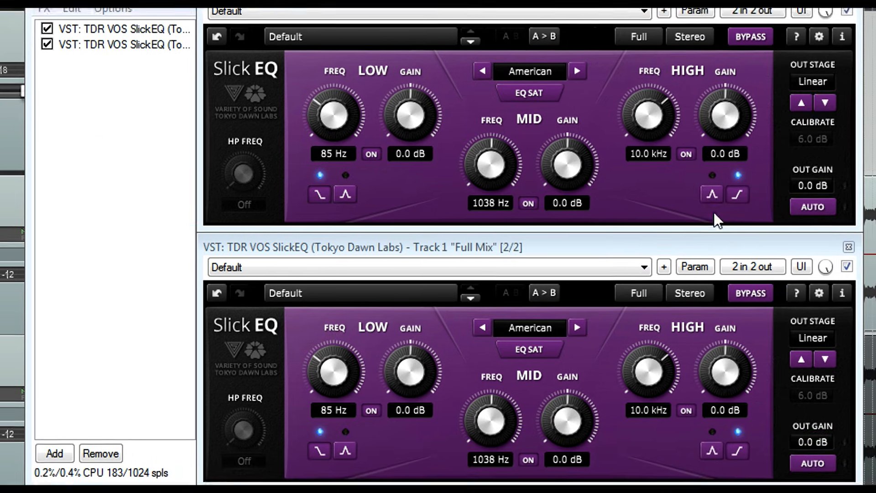
# - Set the first SlickEQ's MID band to 335 Hz and -13.2 dB, and null-test the pair by toggling Full Mix Copy's mute
pyautogui.moveTo(567, 163); pyautogui.dragTo(567, 146)
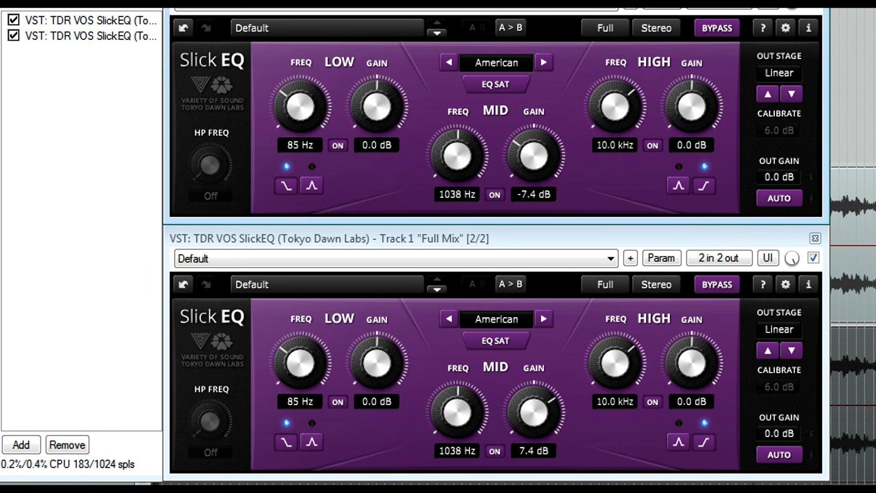
pyautogui.moveTo(468, 176); pyautogui.dragTo(468, 192)
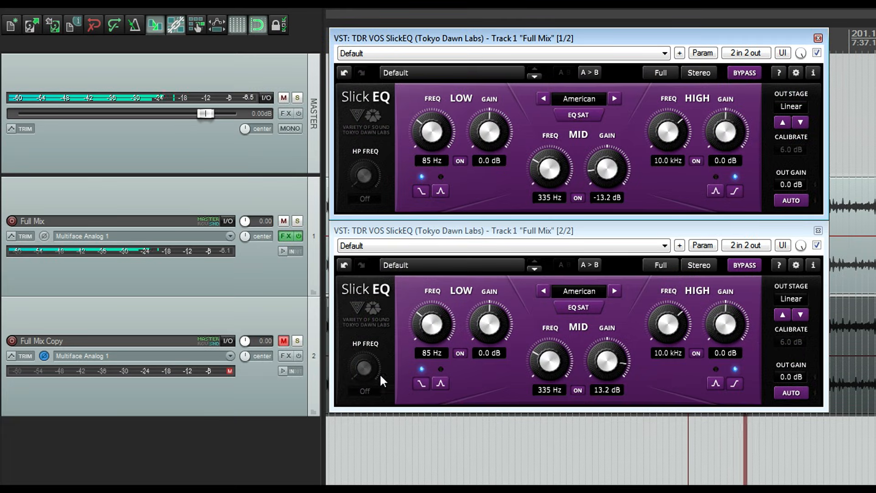
pyautogui.click(283, 341)
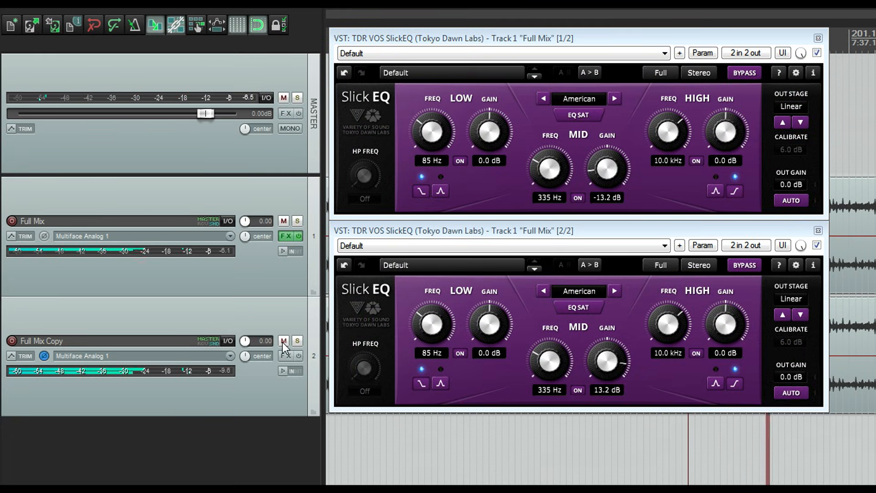
pyautogui.click(282, 341)
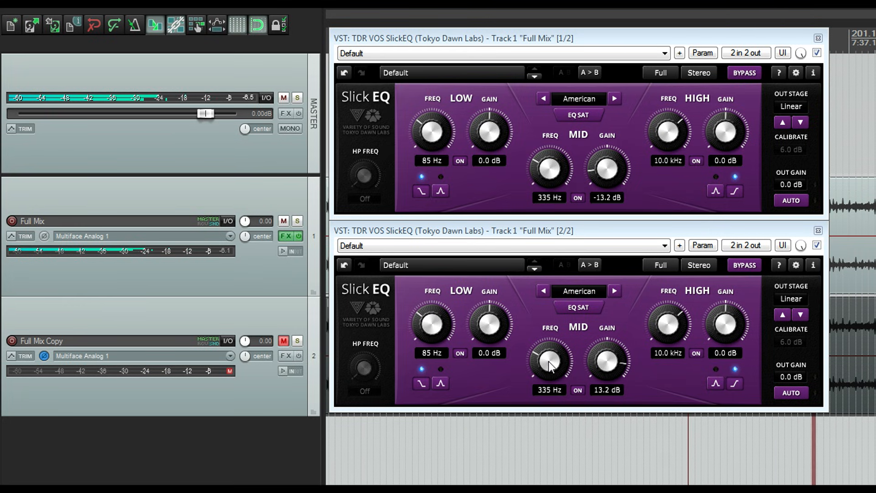
# - Switch both SlickEQ instances to the British model and null-test them by toggling Full Mix Copy's mute
pyautogui.click(614, 99)
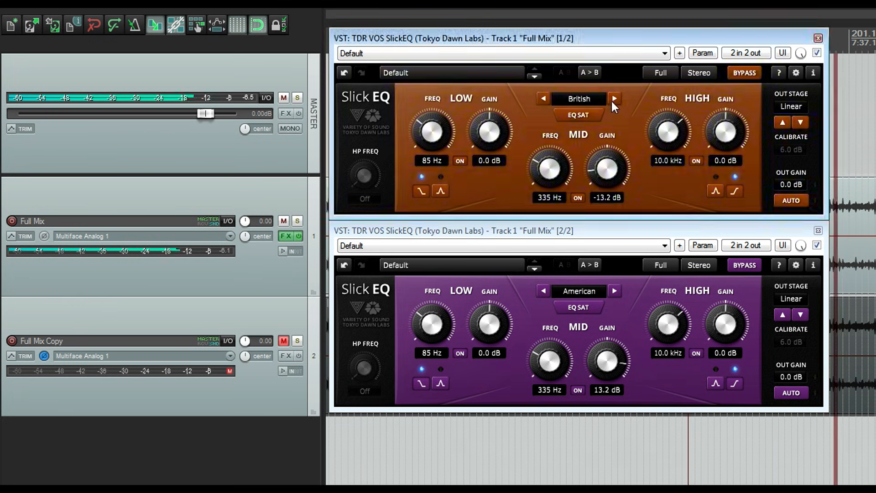
pyautogui.click(615, 291)
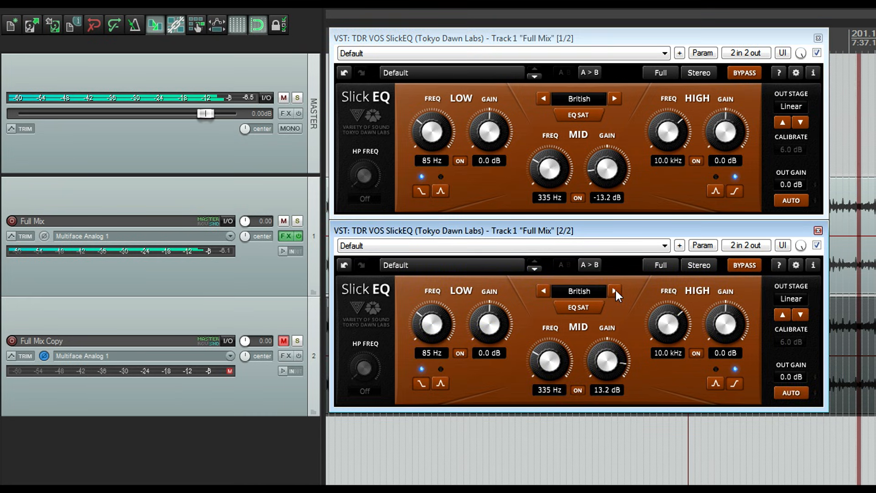
pyautogui.click(282, 340)
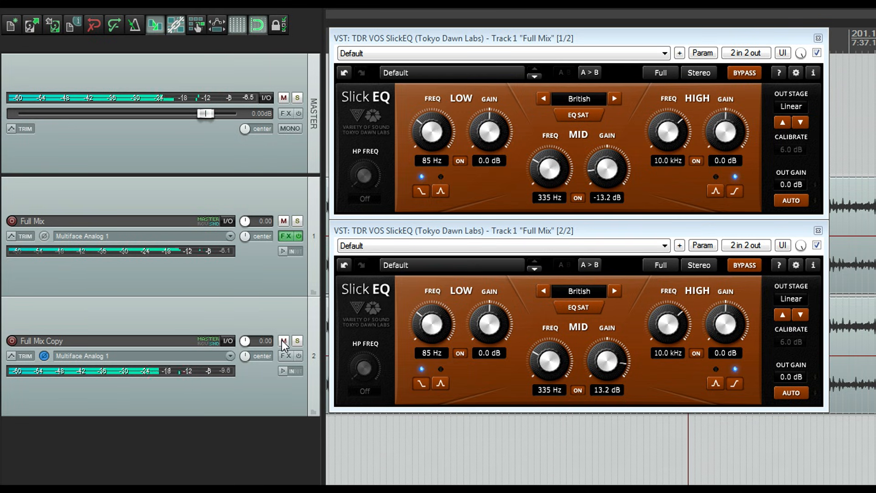
pyautogui.click(283, 341)
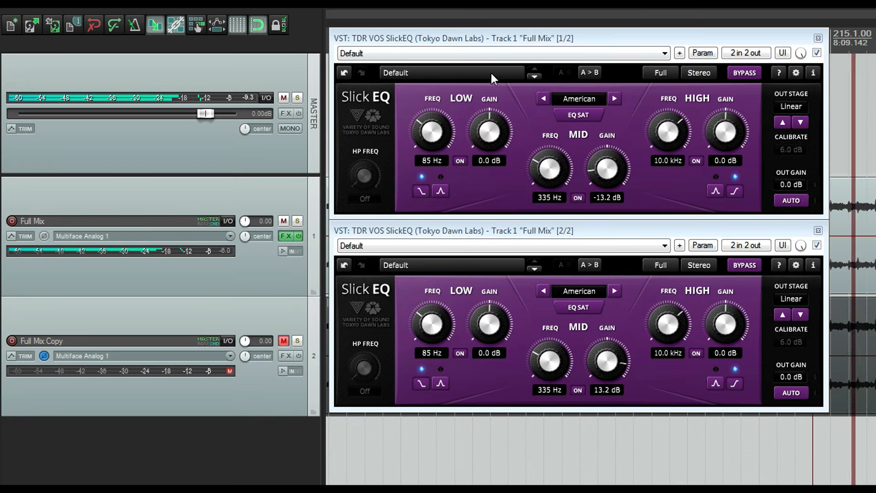
# - Try EQ SAT on the second SlickEQ and the Silky out stage on the first, restoring EQ SAT to off and the stage to Linear
pyautogui.click(578, 307)
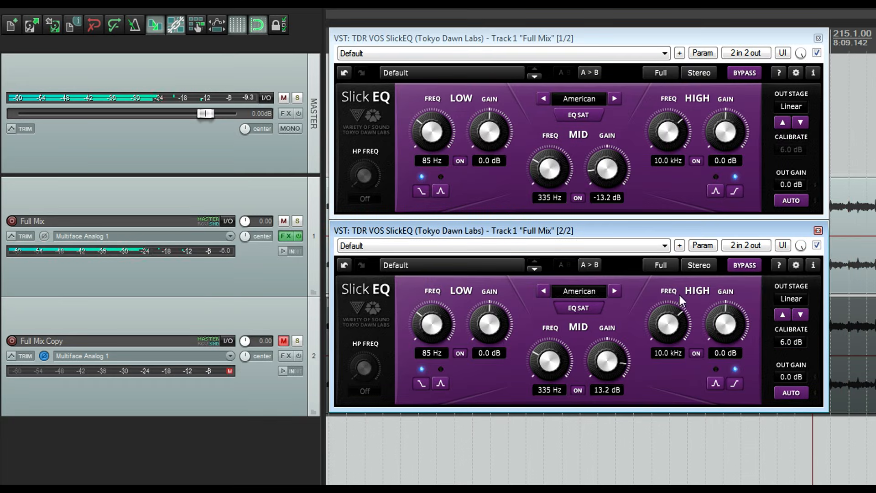
pyautogui.click(800, 123)
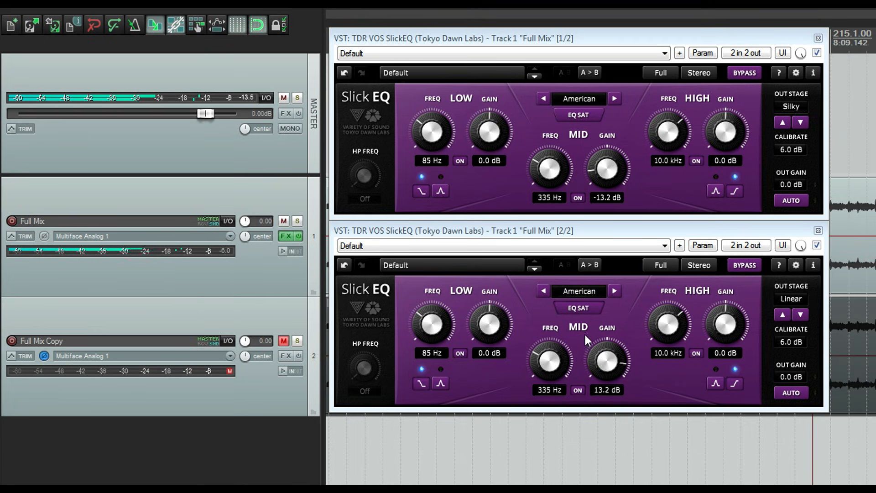
pyautogui.click(574, 308)
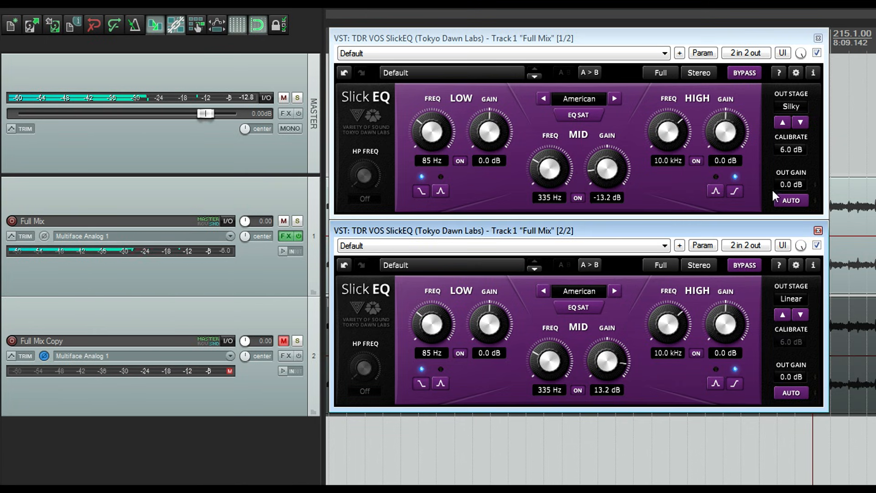
pyautogui.click(799, 107)
pyautogui.click(800, 122)
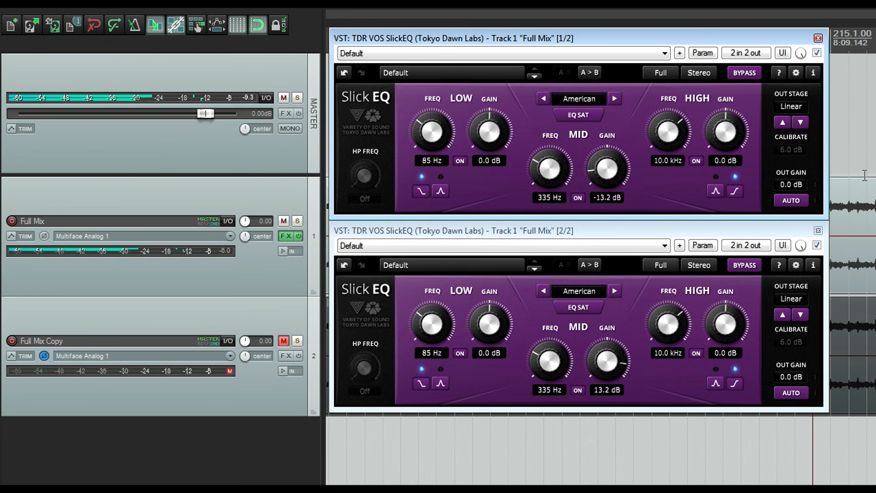
# - Enable automatic output gain on both SlickEQ instances
pyautogui.click(790, 200)
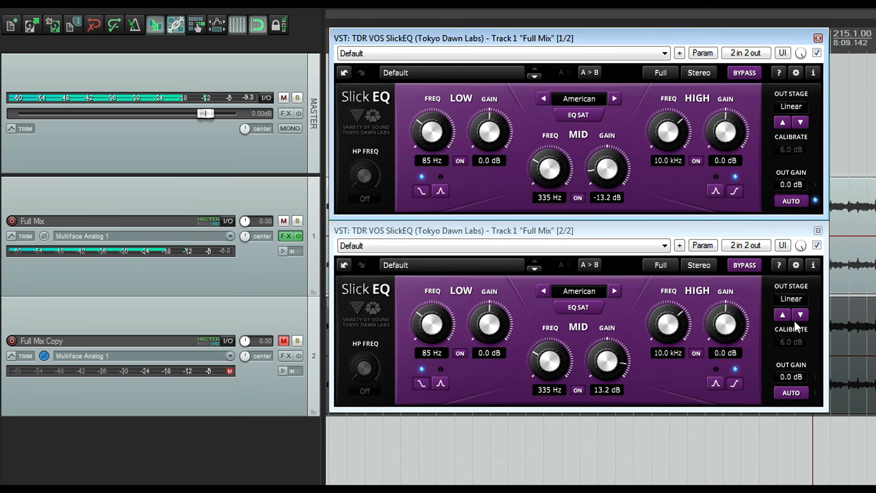
pyautogui.click(790, 393)
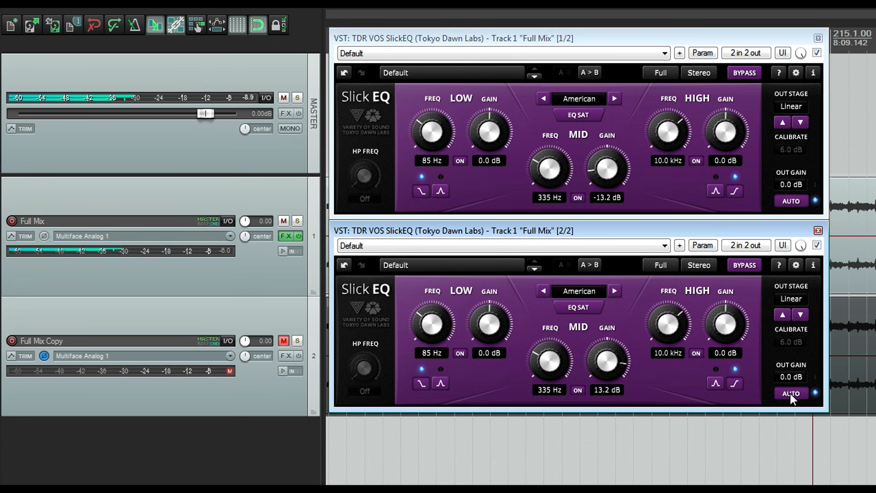
# - Unmute Full Mix Copy, sweep the first SlickEQ's MID gain to -18.0 dB and up to 17.1 dB as a null test, and mute the copy again
pyautogui.click(283, 342)
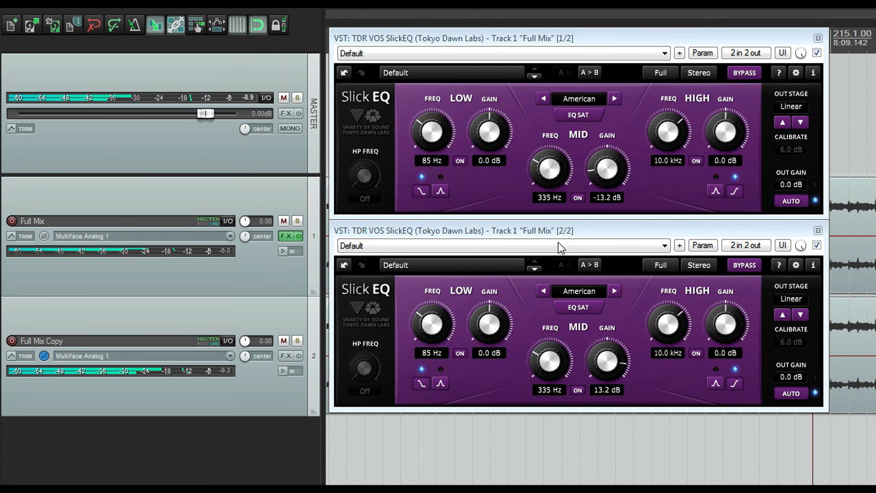
pyautogui.moveTo(600, 176)
pyautogui.mouseDown()
pyautogui.moveTo(603, 162)
pyautogui.moveTo(603, 190)
pyautogui.mouseUp()
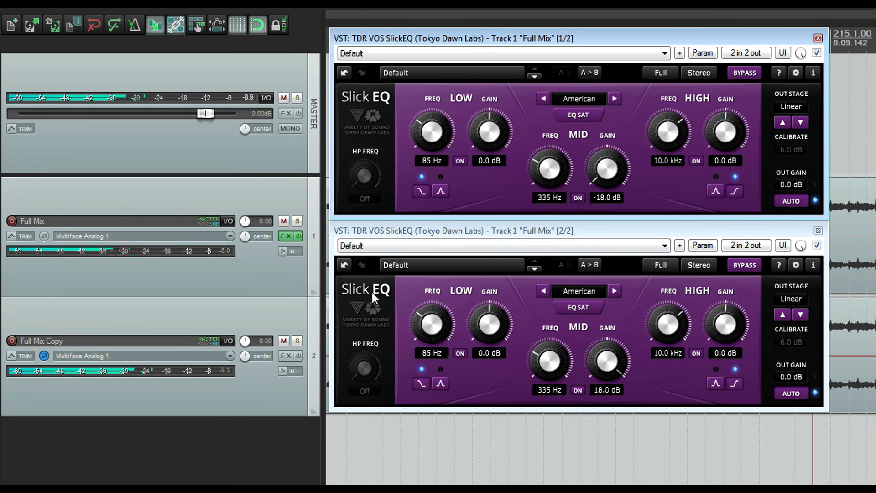
pyautogui.moveTo(603, 189); pyautogui.dragTo(603, 126)
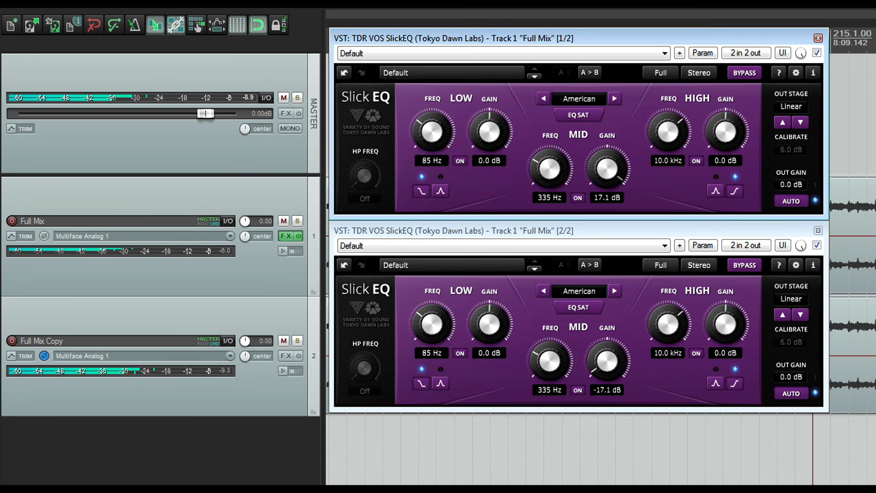
pyautogui.click(282, 342)
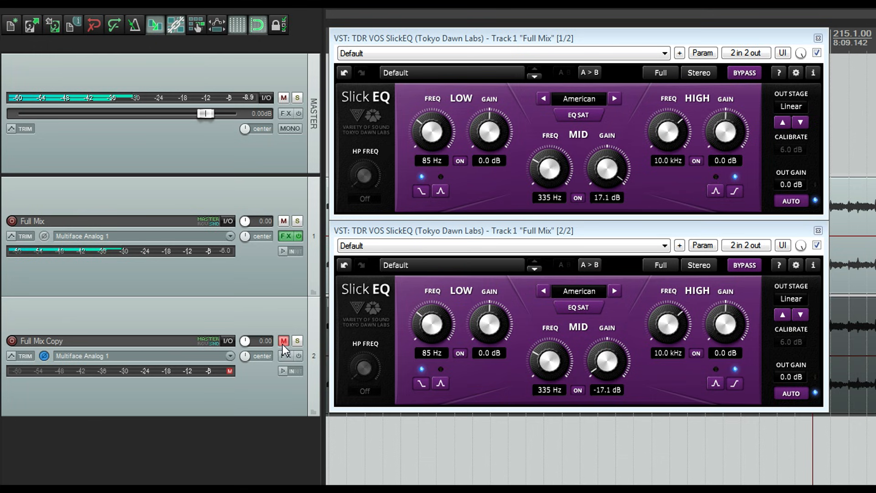
# - Turn off automatic output gain on both SlickEQ instances and access the first instance's output gain value
pyautogui.click(790, 199)
pyautogui.click(792, 393)
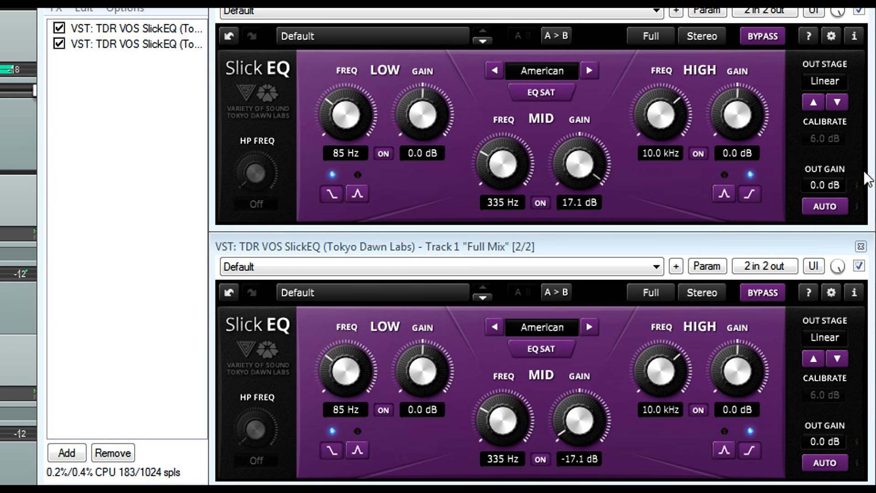
pyautogui.click(828, 184)
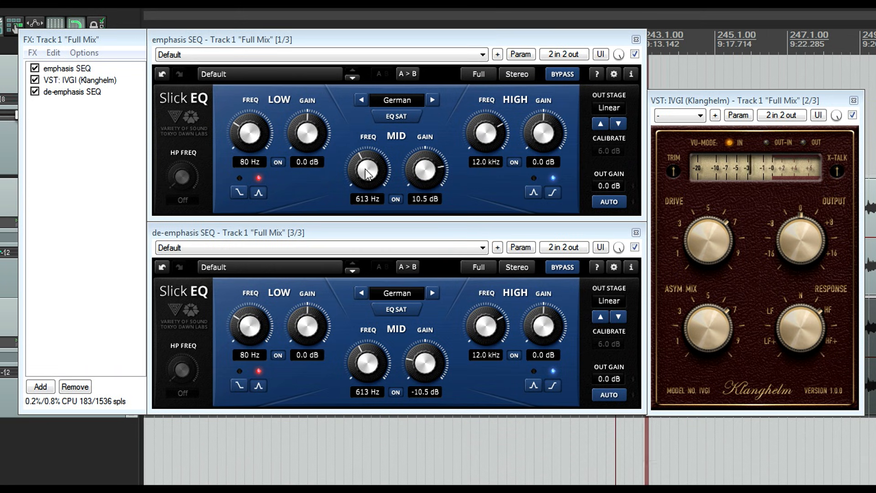
# - On the emphasis SEQ, set the MID frequency to 373 Hz and the LOW band to 8.6 dB at 180 Hz
pyautogui.moveTo(365, 169)
pyautogui.mouseDown()
pyautogui.moveTo(365, 185)
pyautogui.moveTo(365, 176)
pyautogui.mouseUp()
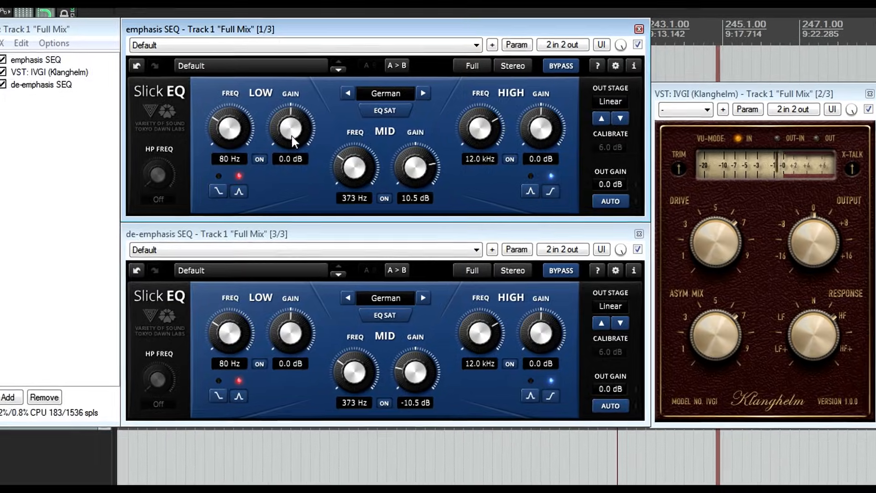
pyautogui.moveTo(292, 136); pyautogui.dragTo(292, 118)
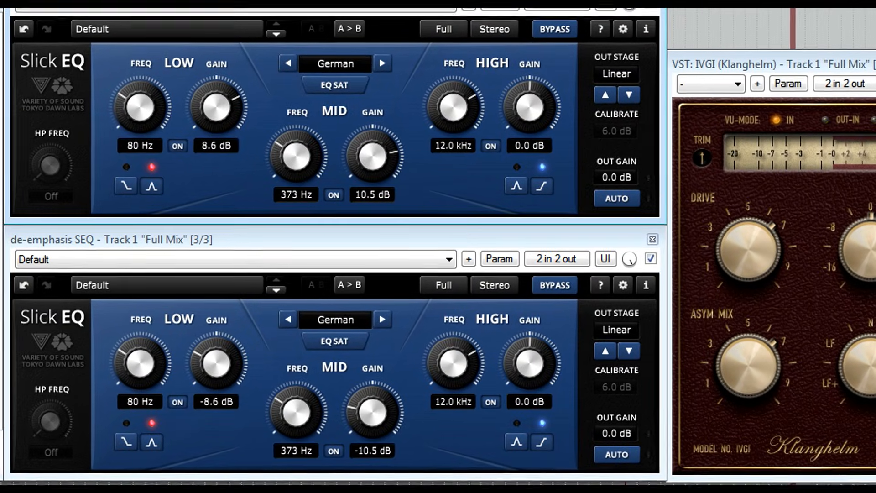
pyautogui.moveTo(149, 100); pyautogui.dragTo(149, 84)
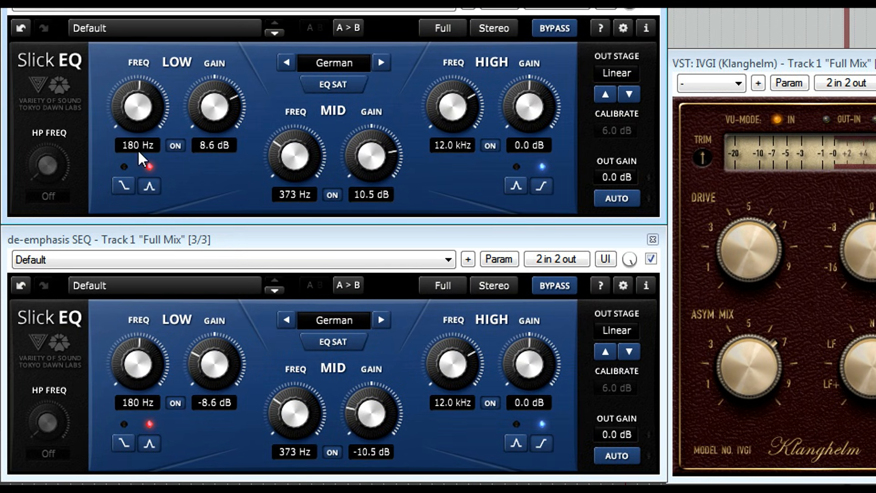
# - Try the emphasis SEQ's LOW band as a shelf at 217 Hz and 7.4 dB, comparing with the band off and on
pyautogui.click(124, 186)
pyautogui.moveTo(141, 119); pyautogui.dragTo(137, 103)
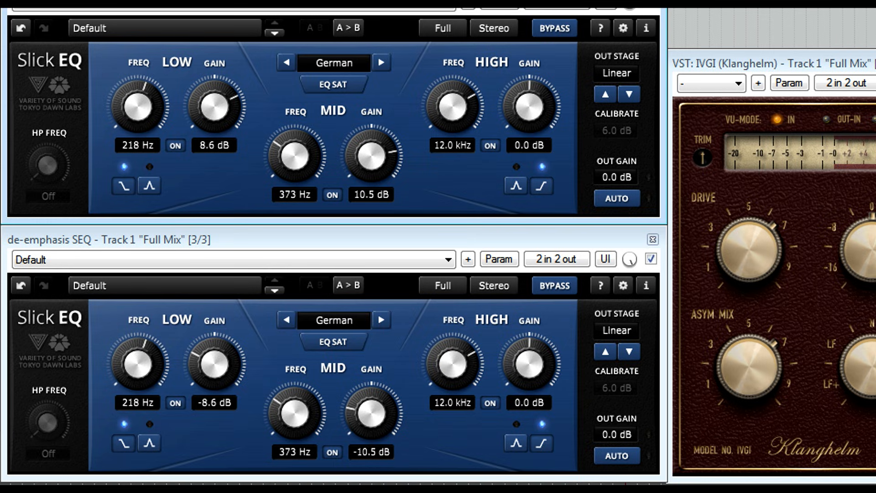
pyautogui.moveTo(233, 119); pyautogui.dragTo(232, 124)
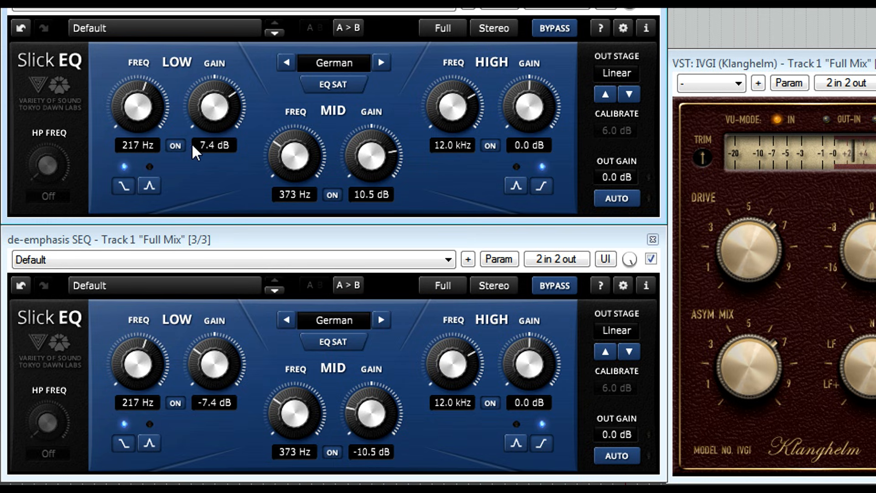
pyautogui.click(175, 145)
pyautogui.click(178, 144)
# - Try -6.5 dB of LOW gain on the emphasis SEQ and compare with bypass on and off
pyautogui.moveTo(215, 106); pyautogui.dragTo(214, 137)
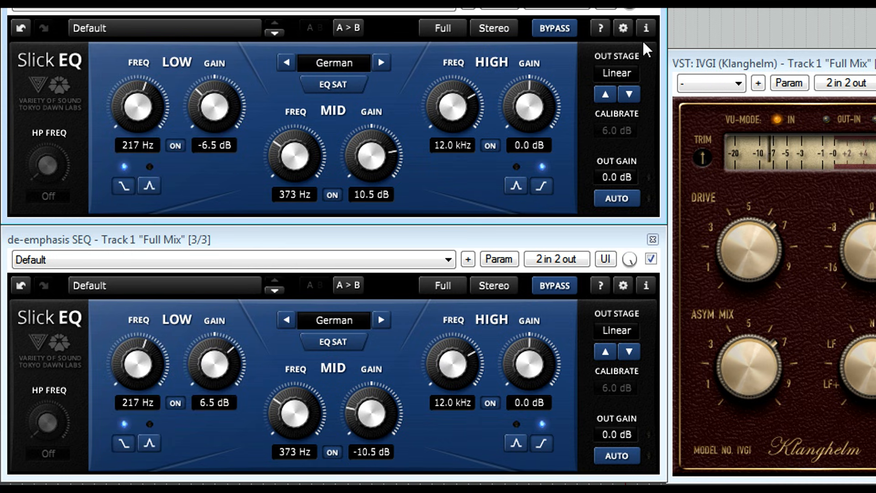
pyautogui.click(557, 29)
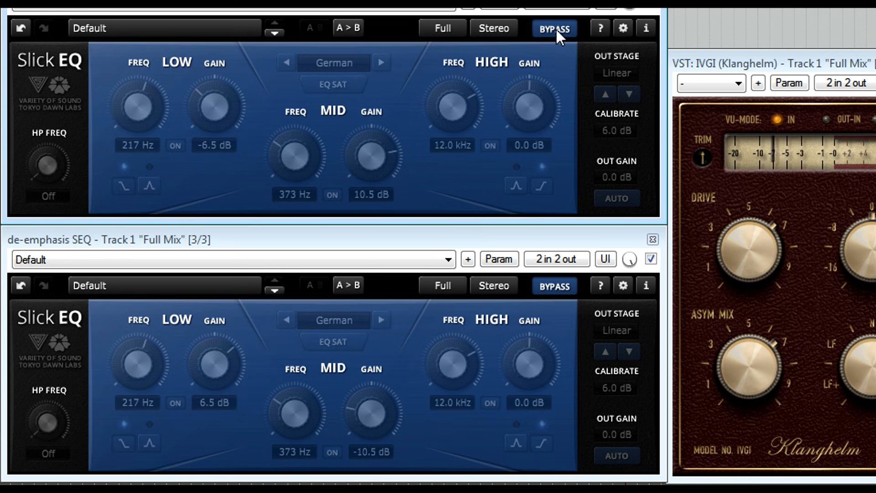
pyautogui.click(556, 29)
# - Set the emphasis SEQ's LOW band to a bell at 172 Hz and -9.1 dB, and its output gain to 2.1 dB
pyautogui.moveTo(214, 109); pyautogui.dragTo(213, 123)
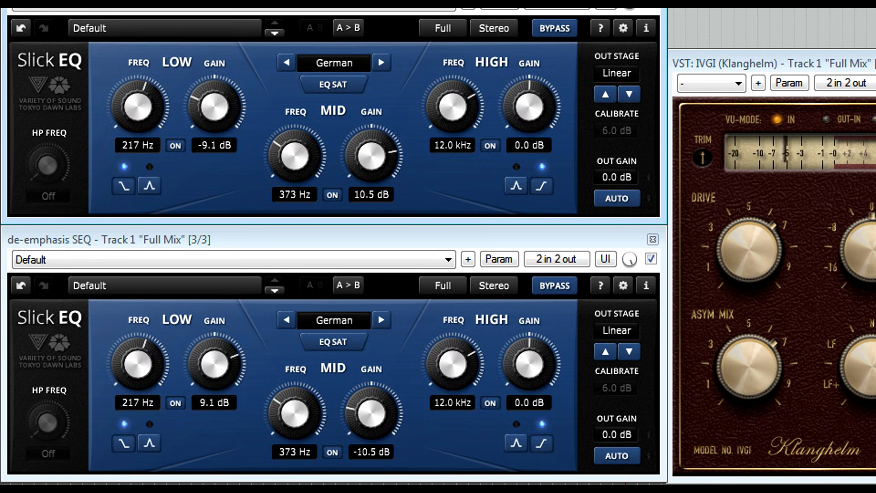
pyautogui.click(149, 186)
pyautogui.moveTo(142, 127); pyautogui.dragTo(142, 140)
pyautogui.moveTo(632, 181); pyautogui.dragTo(632, 175)
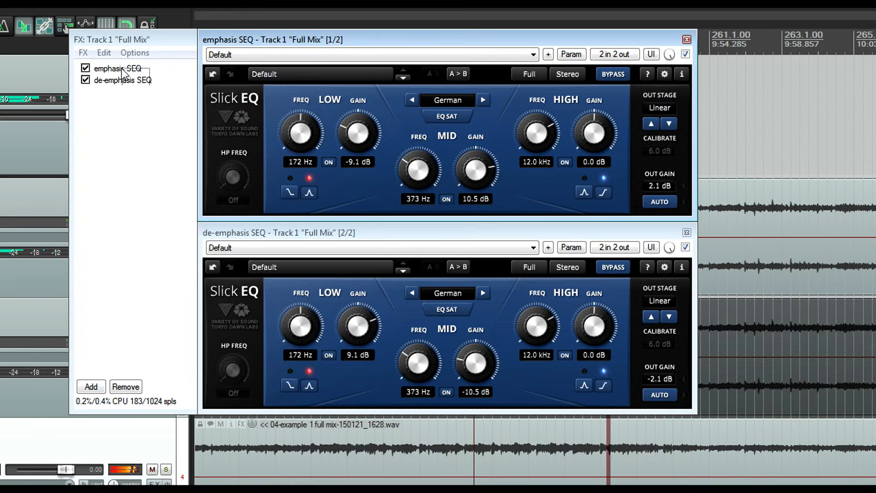
# - Select both the emphasis and de-emphasis SEQ plug-ins and open the FX chain options for them
pyautogui.hotkey('ctrl', 'a')
pyautogui.rightClick(122, 70)
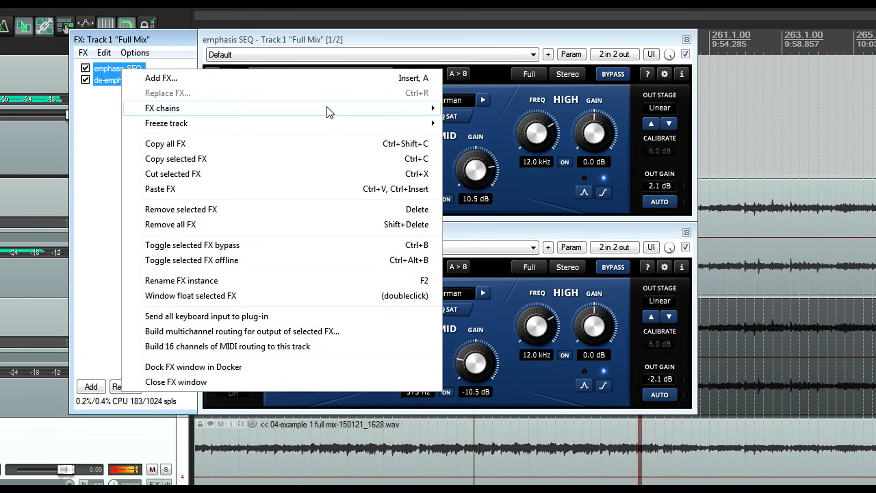
pyautogui.moveTo(326, 108)
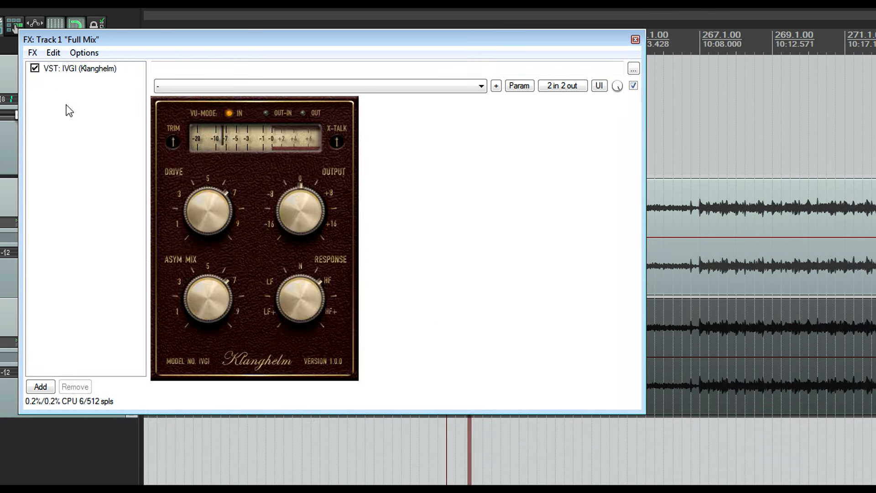
# - Load the SlickEQ emphasis/de-emphasis FX chain with IVGI placed between its two instances, and raise the emphasis SEQ's LOW gain
pyautogui.rightClick(69, 110)
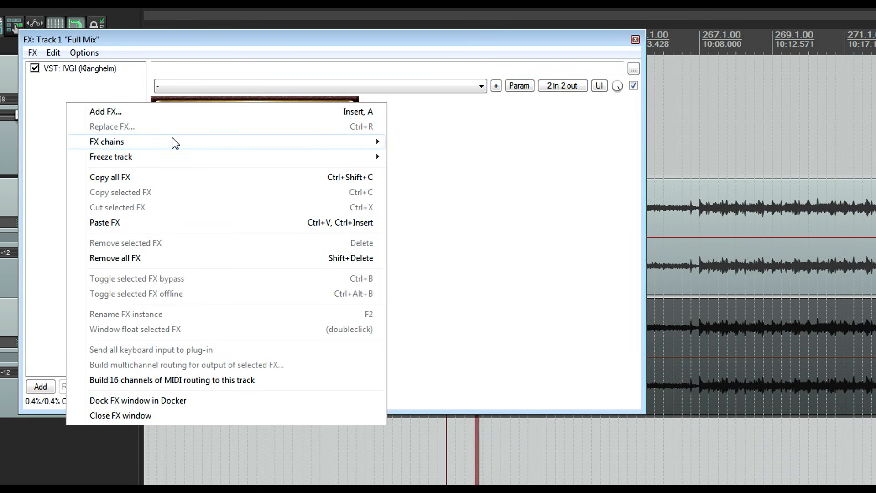
pyautogui.moveTo(274, 146)
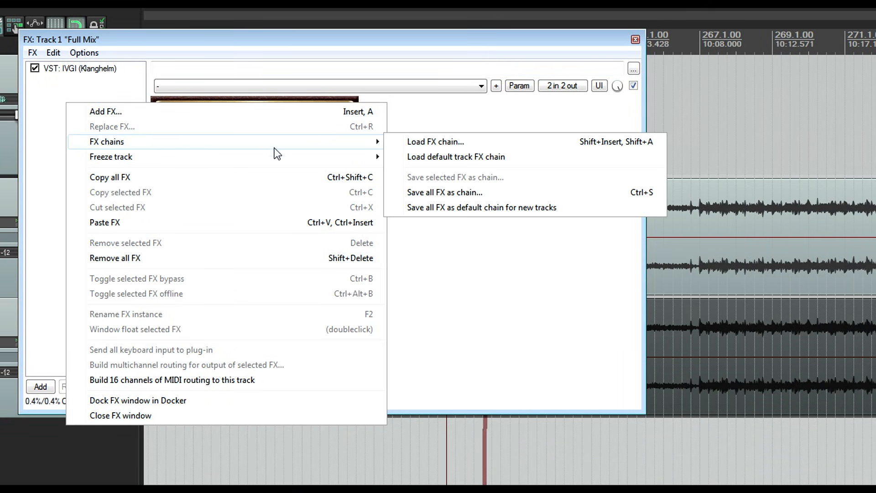
pyautogui.click(440, 145)
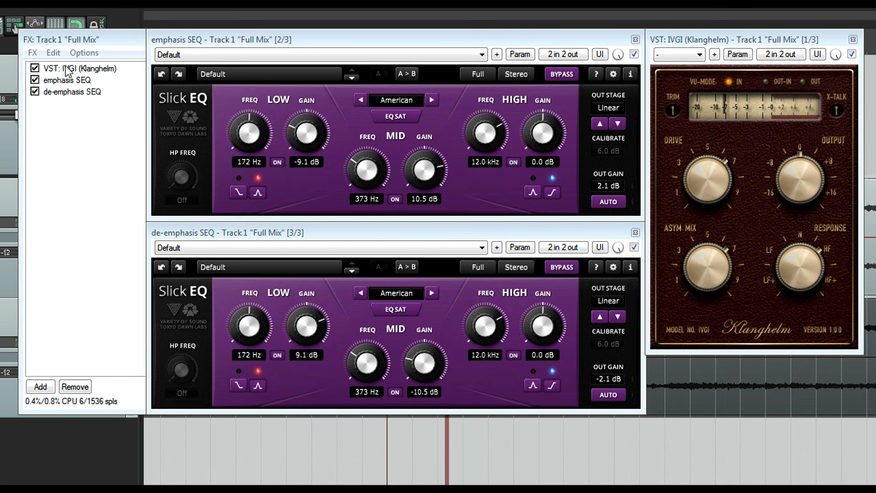
pyautogui.moveTo(67, 71); pyautogui.dragTo(70, 88)
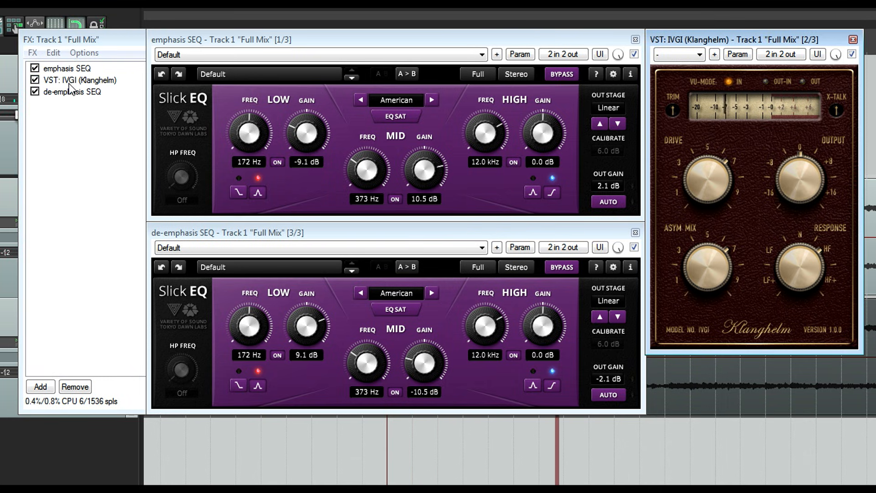
pyautogui.moveTo(305, 137); pyautogui.dragTo(304, 89)
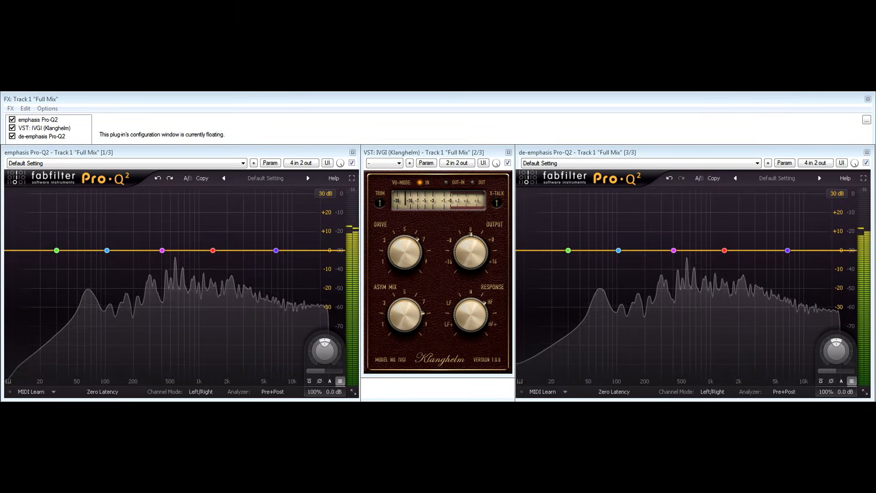
# - Move the emphasis Pro-Q2's low shelf to about 113 Hz, trying boosts before settling on a cut of about 12 dB
pyautogui.moveTo(56, 250); pyautogui.dragTo(100, 238)
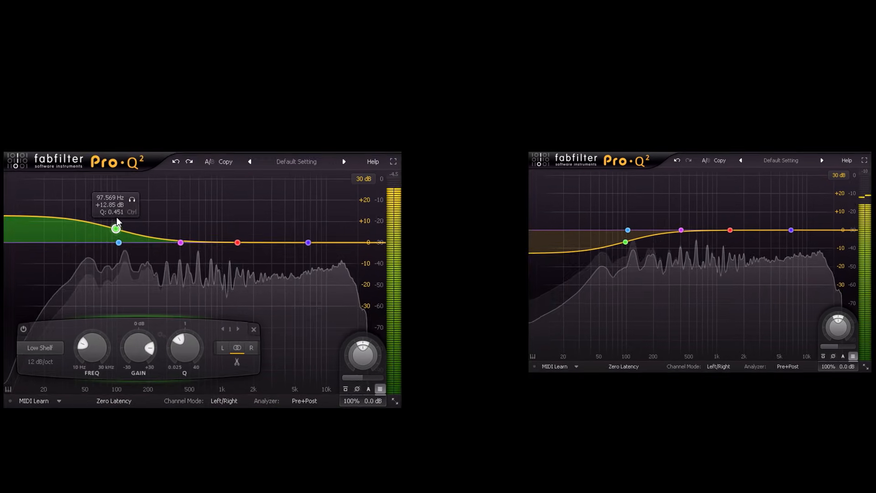
pyautogui.moveTo(116, 218); pyautogui.dragTo(123, 237)
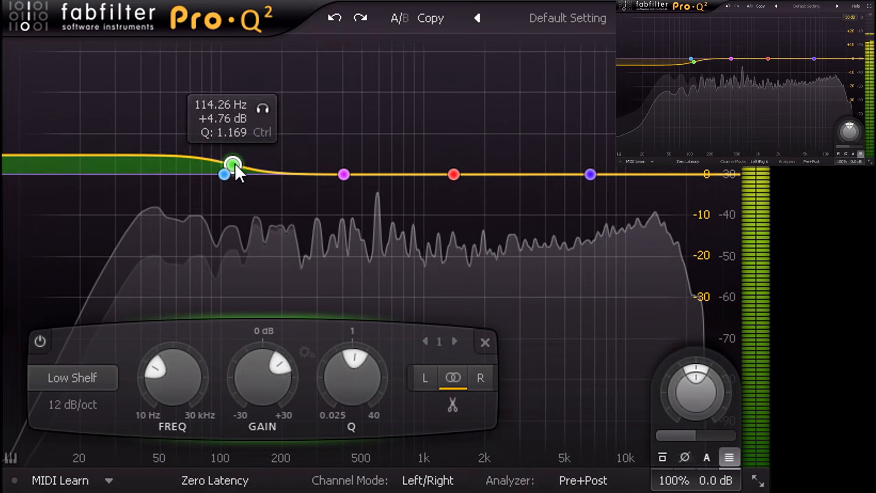
pyautogui.moveTo(235, 163); pyautogui.dragTo(232, 228)
# - Try a narrow boost of about 22 dB near 600 Hz on the emphasis Pro-Q2's band 3, ending with a wider cut of about 9 dB
pyautogui.moveTo(344, 174); pyautogui.dragTo(380, 86)
pyautogui.scroll(6, 355, 116)
pyautogui.scroll(-3, 423, 97)
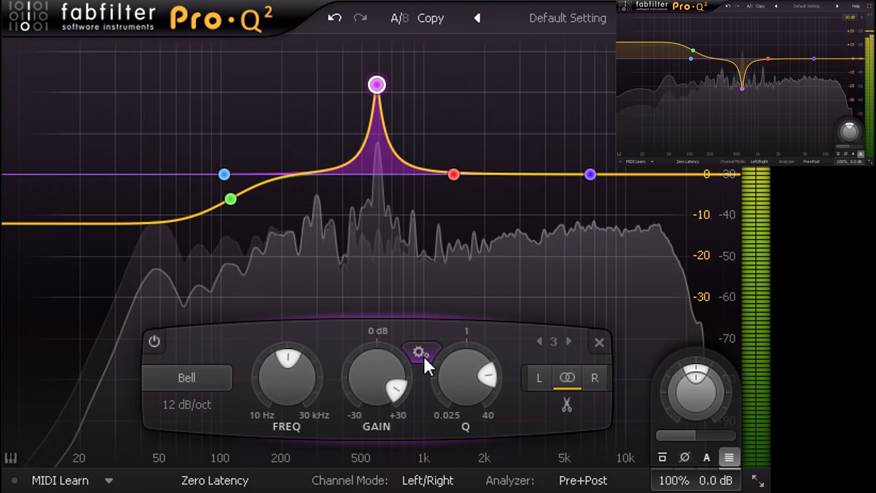
pyautogui.moveTo(377, 85); pyautogui.dragTo(385, 208)
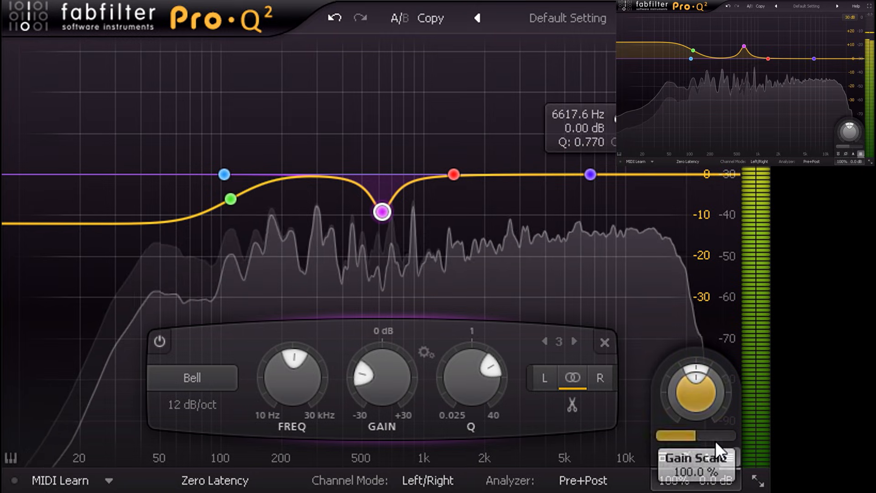
# - Try auto gain on the emphasis Pro-Q2 and boost band 2 by about 7 dB near 270 Hz
pyautogui.click(705, 457)
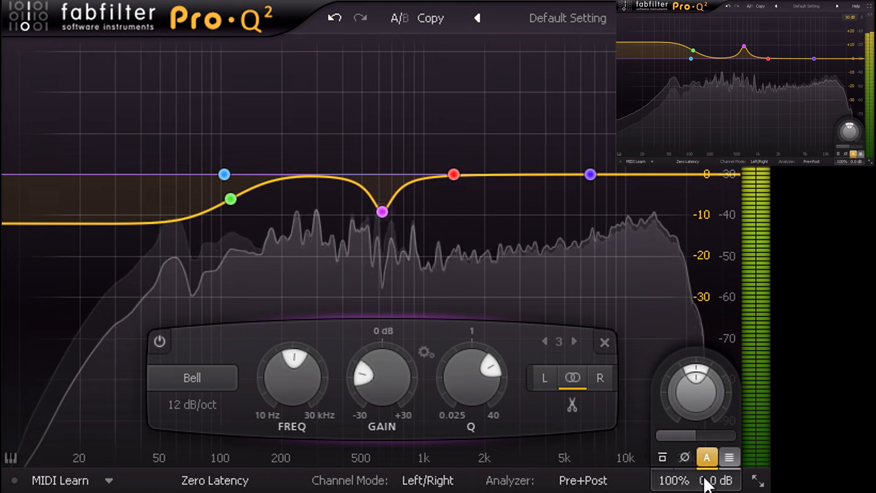
pyautogui.moveTo(224, 173); pyautogui.dragTo(307, 147)
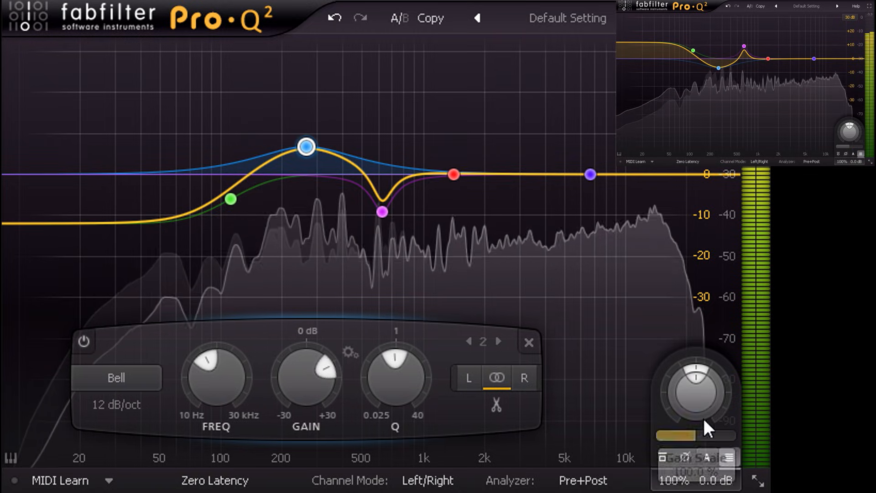
# - Sweep the emphasis Pro-Q2's output level up and down, and set it to -2.6 dB
pyautogui.moveTo(692, 391); pyautogui.dragTo(699, 357)
pyautogui.moveTo(697, 320); pyautogui.dragTo(695, 408)
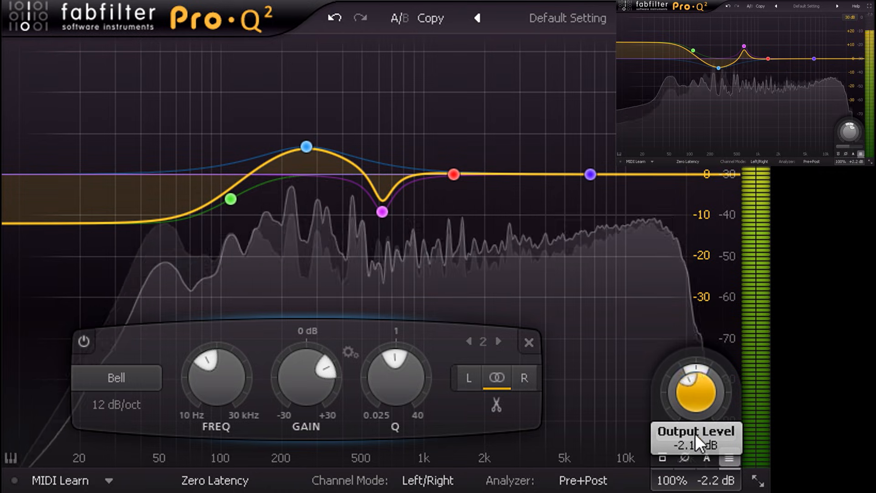
pyautogui.moveTo(697, 438); pyautogui.dragTo(697, 440)
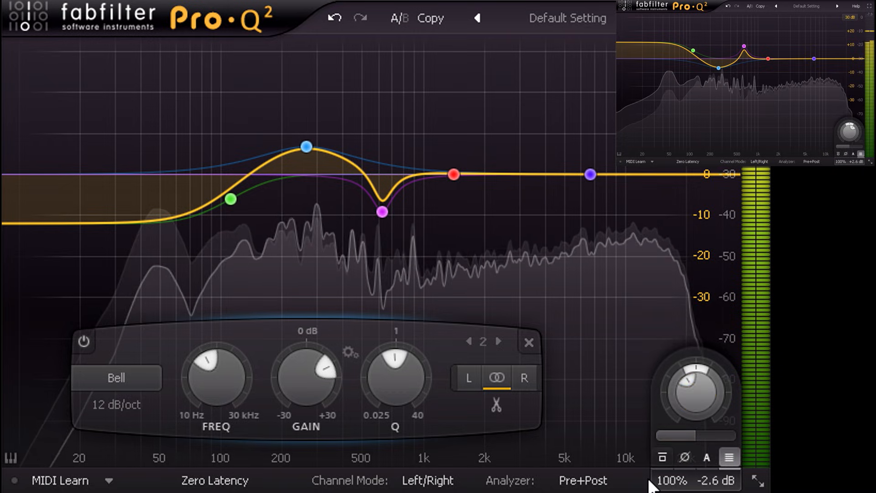
# - Switch the emphasis Pro-Q2's global bypass on and off, and toggle phase invert, leaving it enabled
pyautogui.click(664, 458)
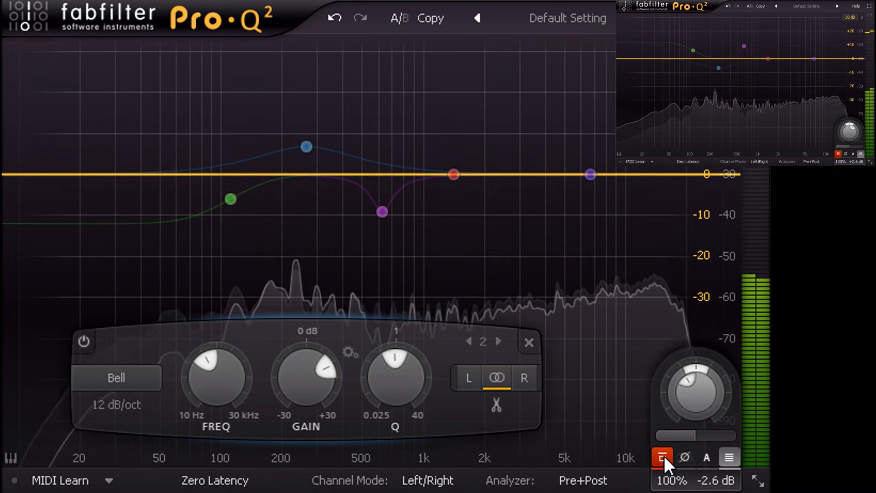
pyautogui.click(664, 457)
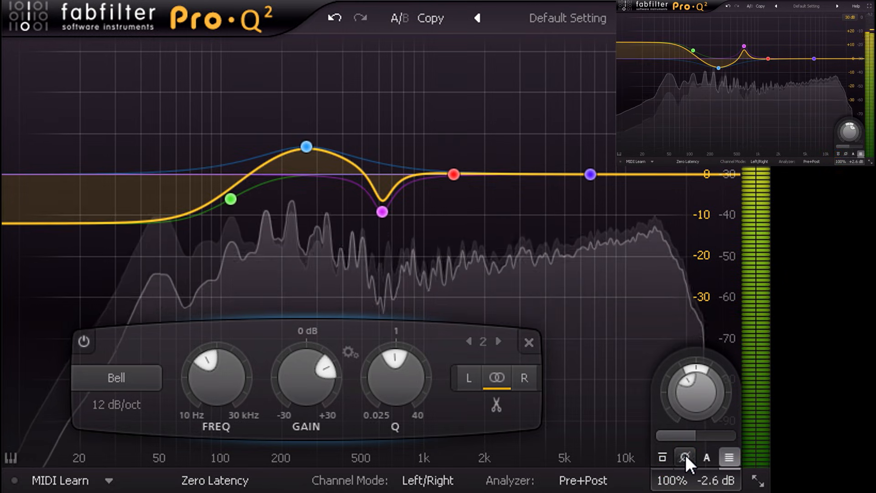
pyautogui.click(685, 455)
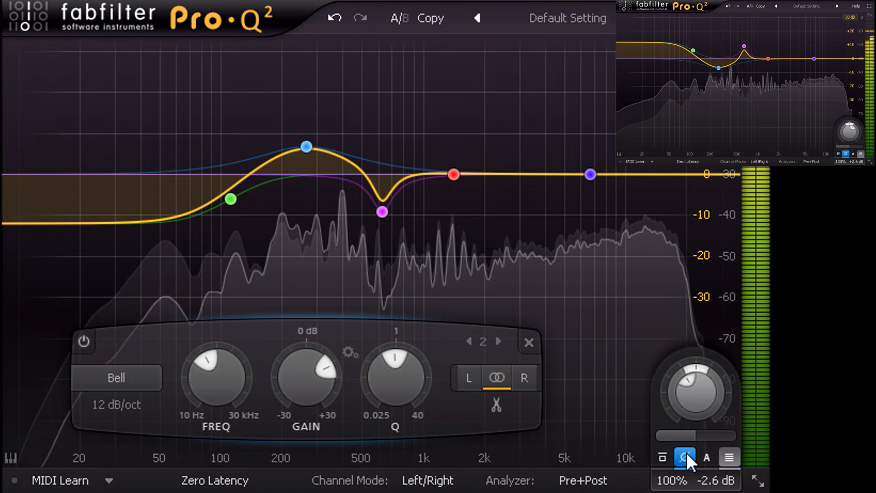
pyautogui.click(686, 452)
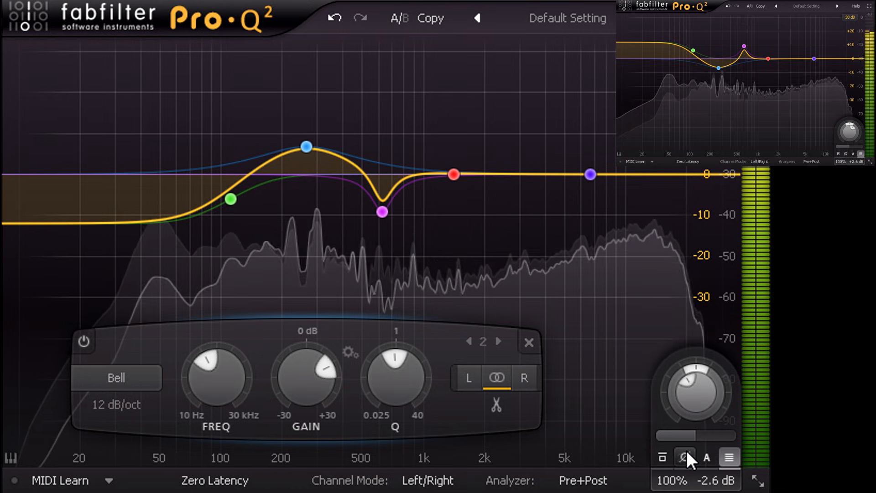
pyautogui.click(687, 451)
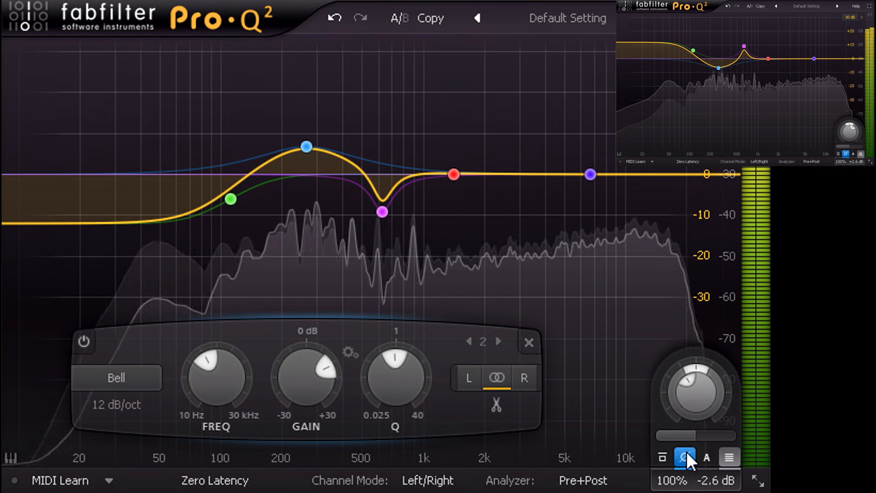
# - Turn phase invert off, assign the emphasis Pro-Q2's band 2 to the left channel, and assign a wide band 3 cut near 404 Hz to the right
pyautogui.click(686, 450)
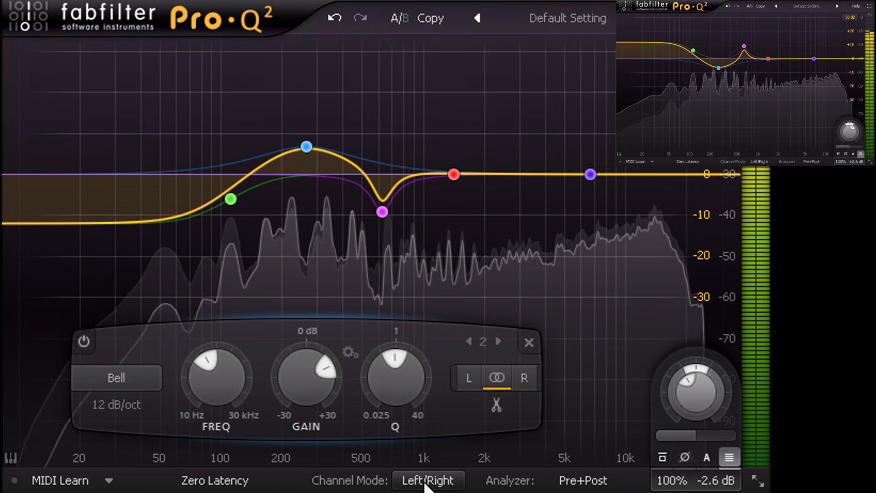
pyautogui.click(470, 379)
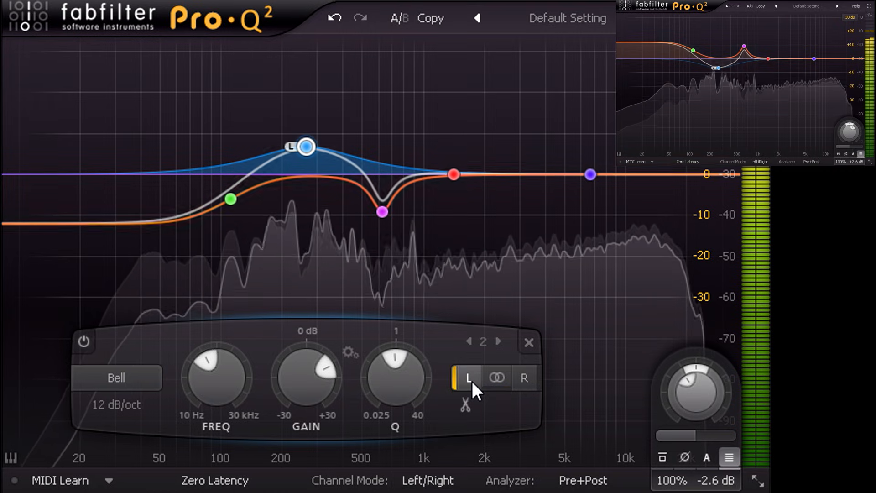
pyautogui.moveTo(383, 212); pyautogui.dragTo(347, 230)
pyautogui.scroll(-8, 345, 231)
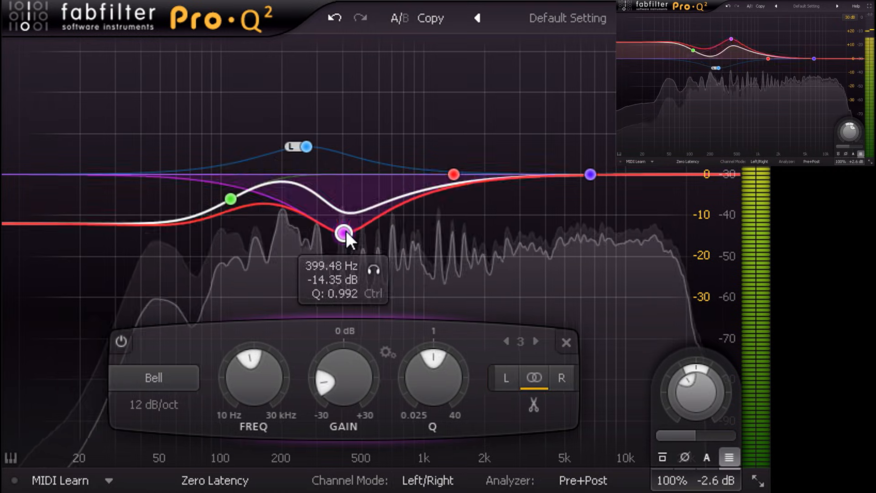
pyautogui.click(571, 379)
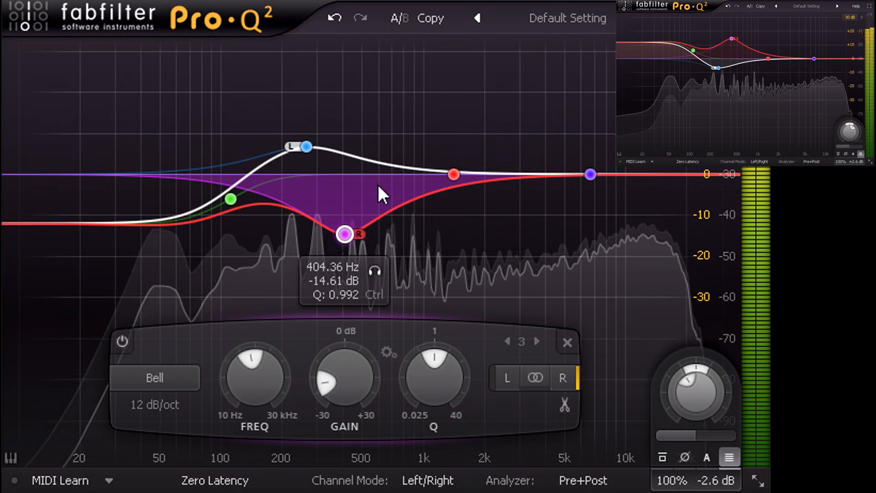
# - Boost left-channel band 2 by about 13 dB near 700 Hz, and set right-channel band 3 to about -21 dB at 440 Hz, Q 0.588
pyautogui.moveTo(311, 148); pyautogui.dragTo(397, 123)
pyautogui.moveTo(345, 234); pyautogui.dragTo(359, 262)
pyautogui.scroll(-2, 363, 268)
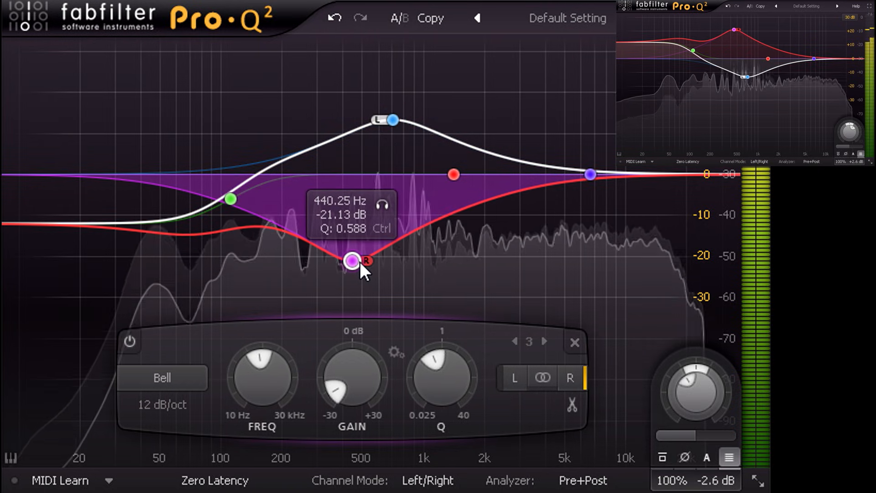
# - Change the emphasis Pro-Q2's channel mode to Mid/Side, and set the mid band 2 boost to about 7 dB near 370 Hz
pyautogui.click(416, 480)
pyautogui.click(456, 474)
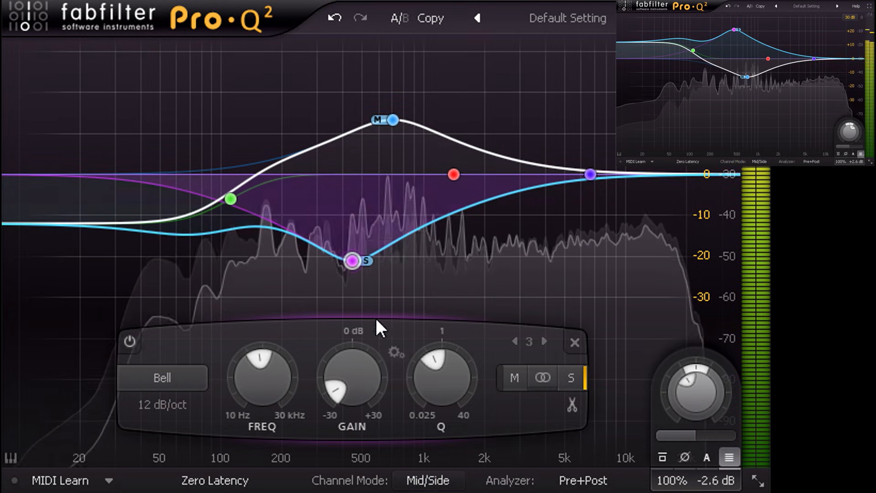
pyautogui.moveTo(385, 132)
pyautogui.moveTo(382, 126); pyautogui.dragTo(332, 144)
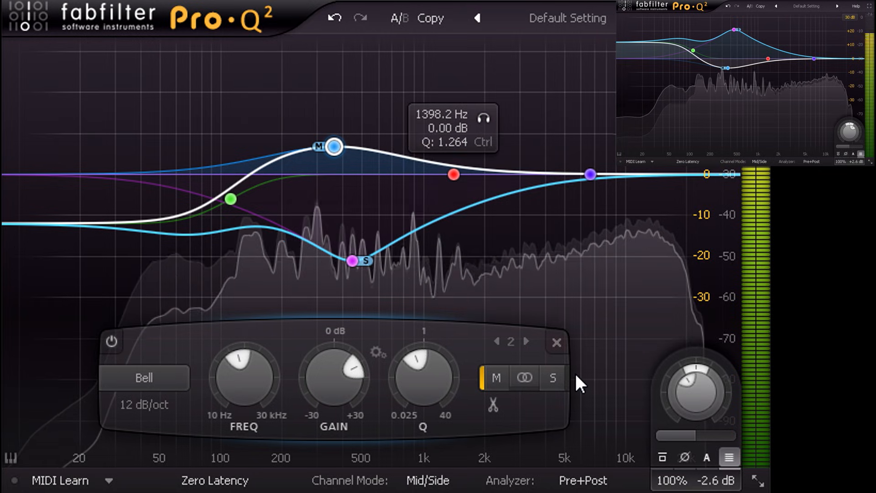
# - Set the emphasis Pro-Q2's output level to -1.7 dB, and pull band 4 down into a cut at a higher frequency
pyautogui.moveTo(683, 396)
pyautogui.moveTo(694, 396); pyautogui.dragTo(700, 374)
pyautogui.moveTo(462, 172)
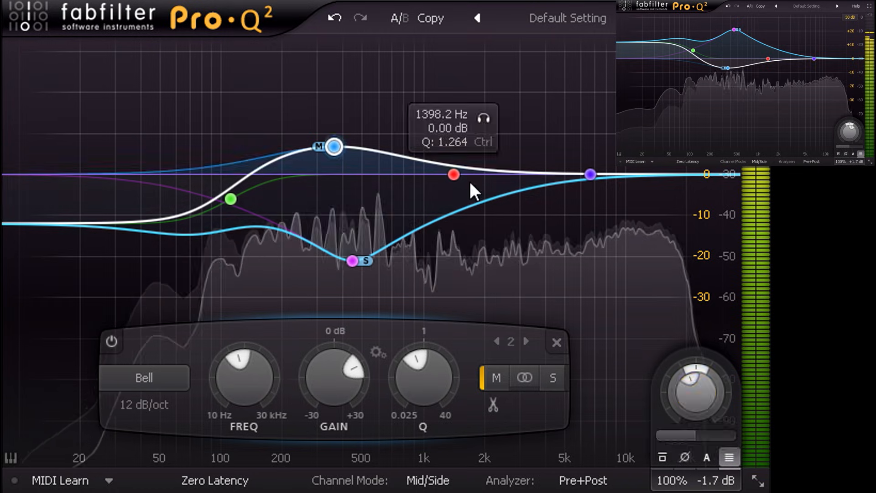
pyautogui.moveTo(460, 167); pyautogui.dragTo(562, 220)
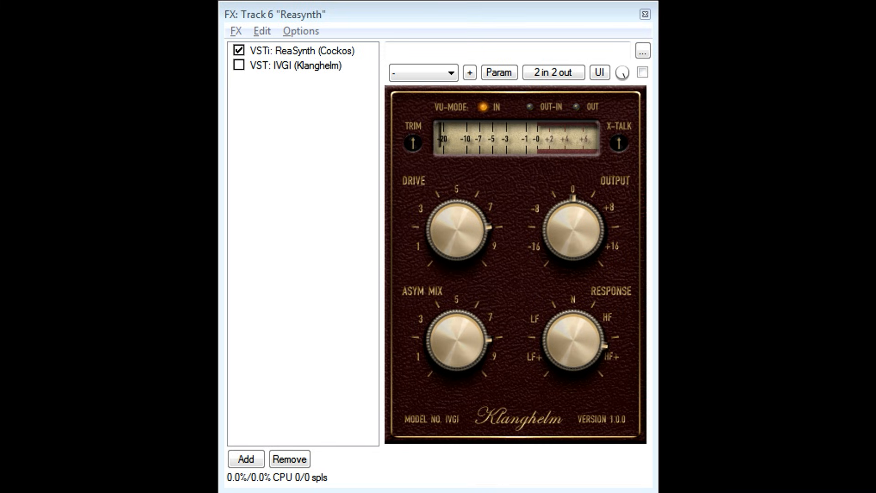
# - Enable the IVGI plug-in after ReaSynth in the Reasynth track's FX chain
pyautogui.click(239, 65)
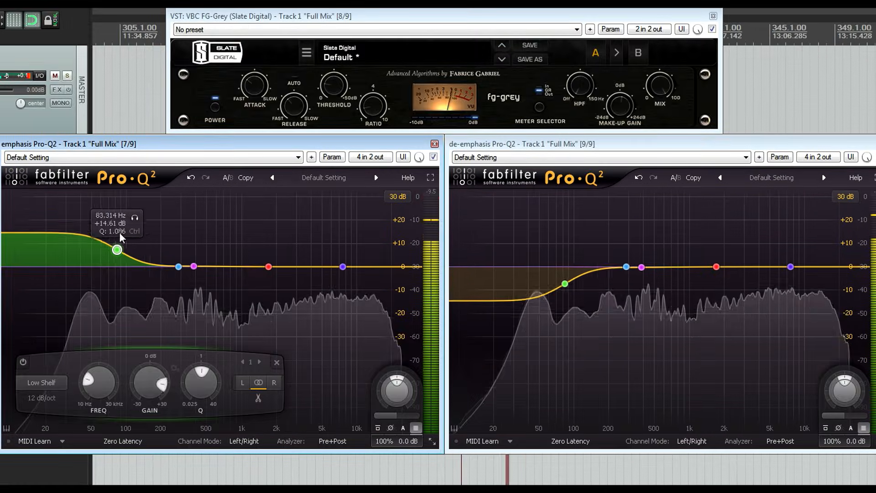
# - Try a low-shelf boost of about 19 dB near 105 Hz on the emphasis Pro-Q2 before FG-Grey, ending with a 15 dB cut near 83 Hz
pyautogui.moveTo(172, 247); pyautogui.dragTo(131, 227)
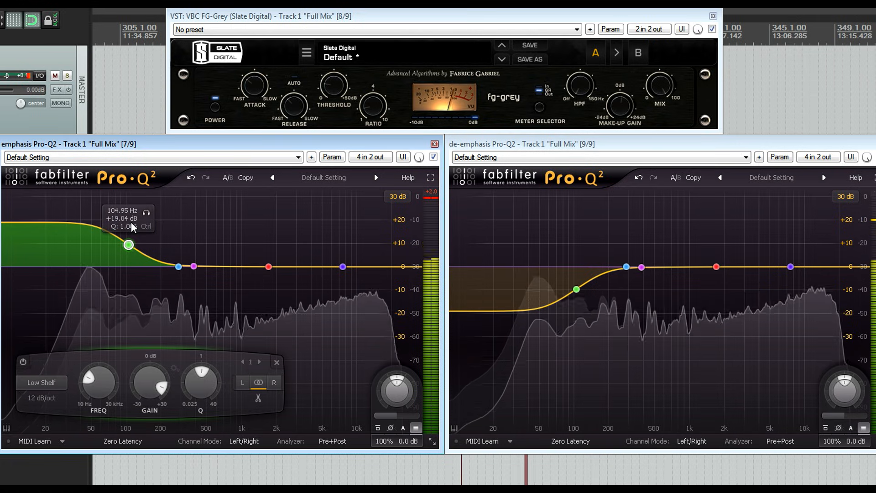
pyautogui.moveTo(132, 232); pyautogui.dragTo(129, 275)
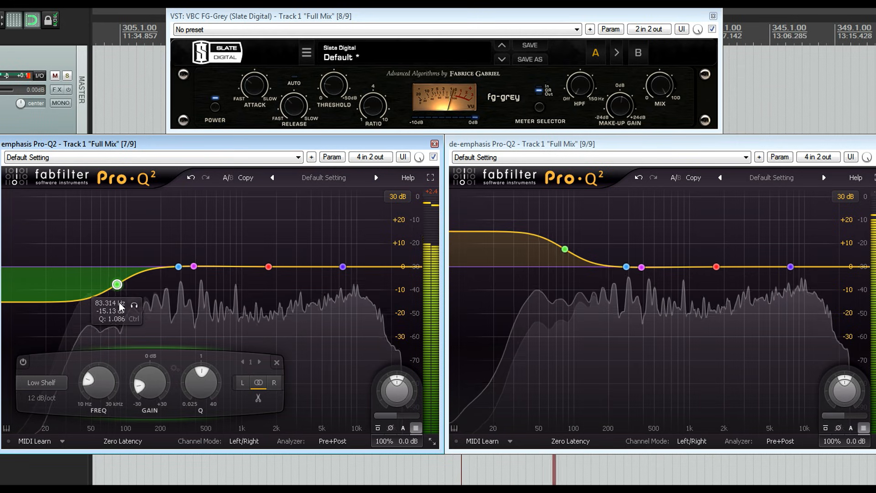
# - Boost band 2 about 4 dB near 290 Hz, cut the high shelf about 16 dB near 6 kHz, and cut band 4 about 12 dB near 900 Hz
pyautogui.moveTo(179, 269)
pyautogui.mouseDown()
pyautogui.moveTo(172, 228)
pyautogui.moveTo(183, 234)
pyautogui.moveTo(177, 257)
pyautogui.mouseUp()
pyautogui.moveTo(343, 267); pyautogui.dragTo(323, 300)
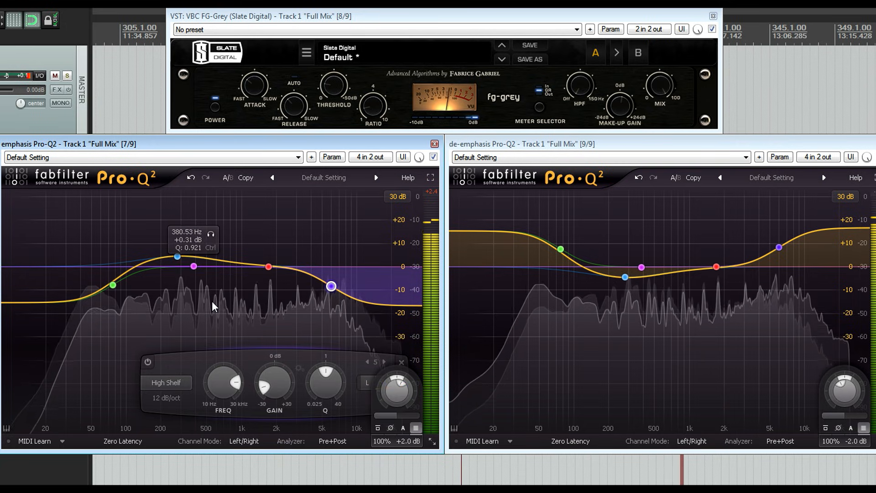
pyautogui.moveTo(270, 269); pyautogui.dragTo(238, 260)
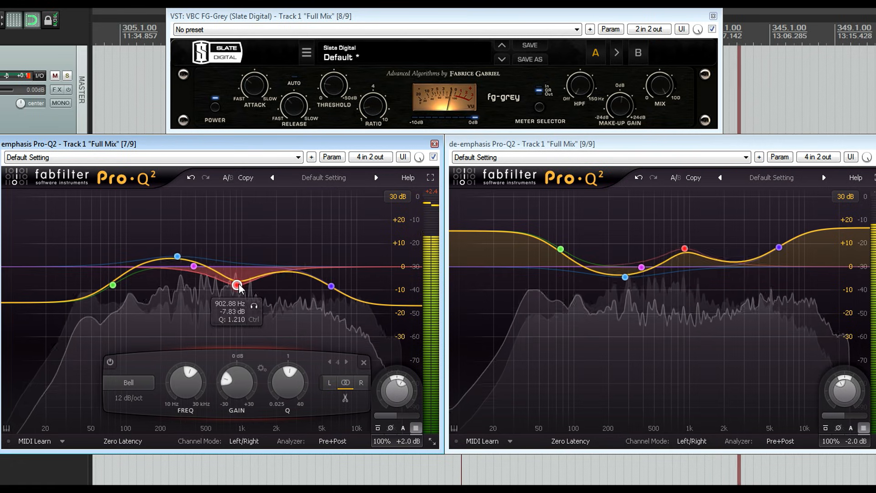
# - Compare the emphasis Pro-Q2's A and B states, returning to the curve with the low-shelf cut
pyautogui.click(227, 178)
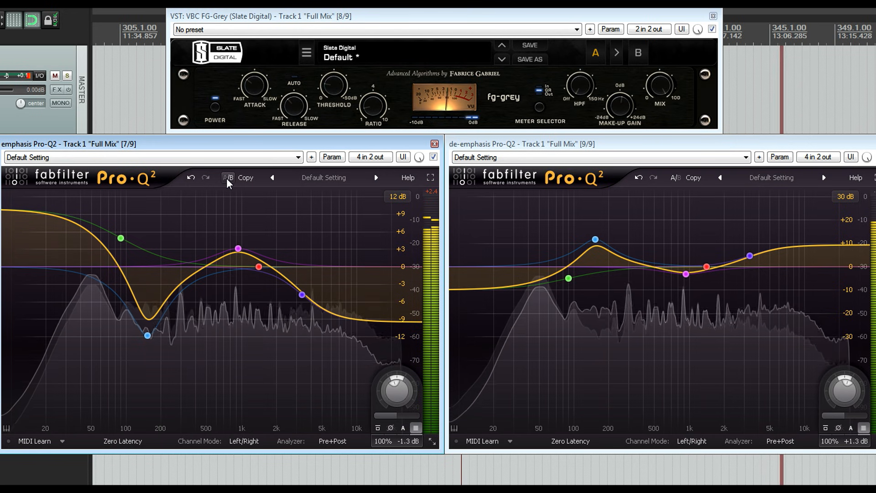
pyautogui.click(227, 177)
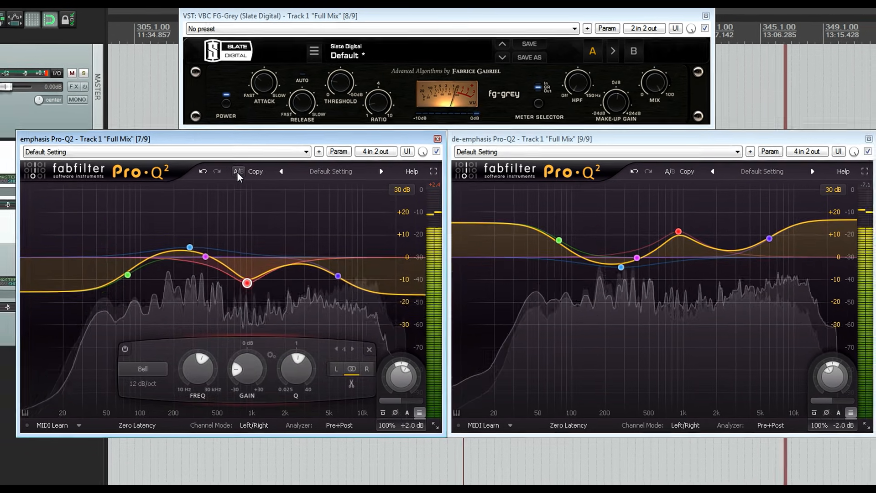